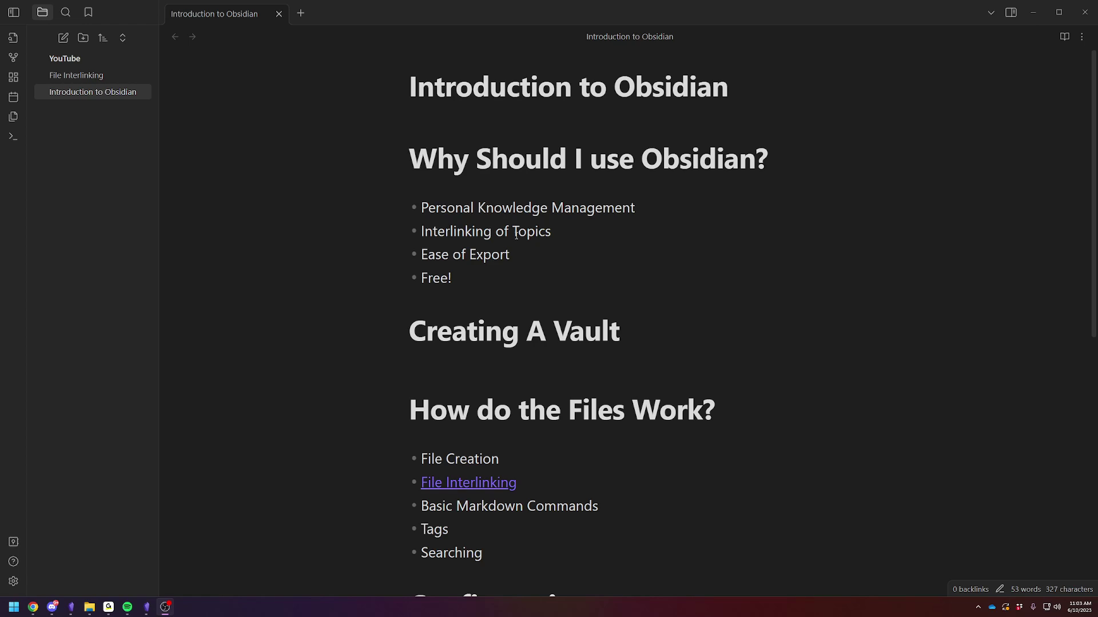
- Scroll through Introduction to Obsidian, open and close File Interlinking via its link, and place the caret in the text
scroll(634, 208, down, 5)
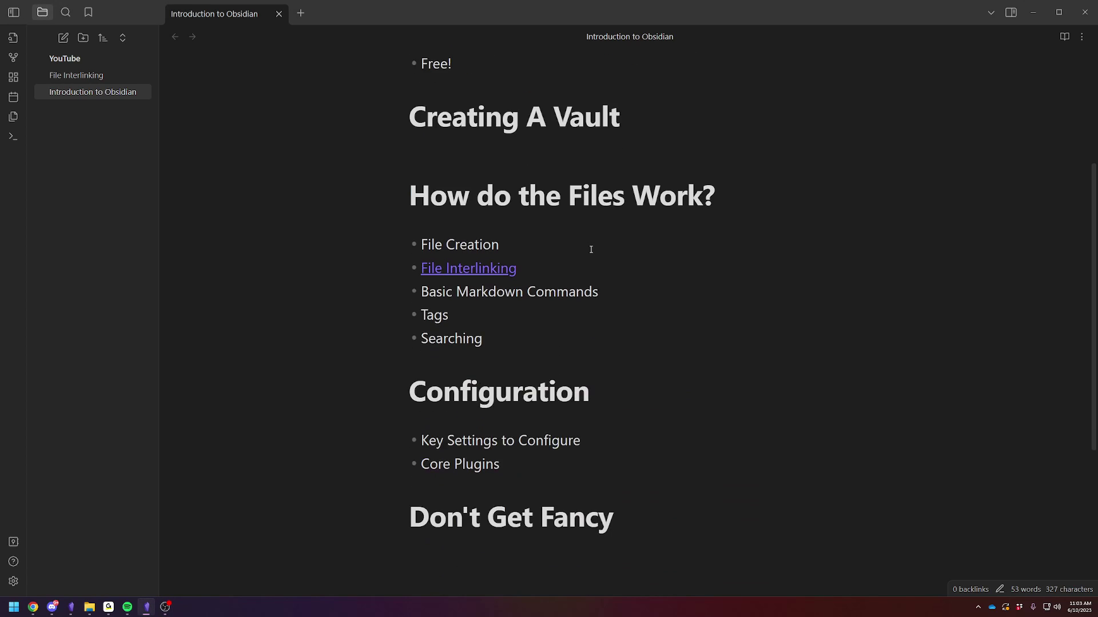
scroll(666, 322, down, 3)
scroll(651, 315, up, 8)
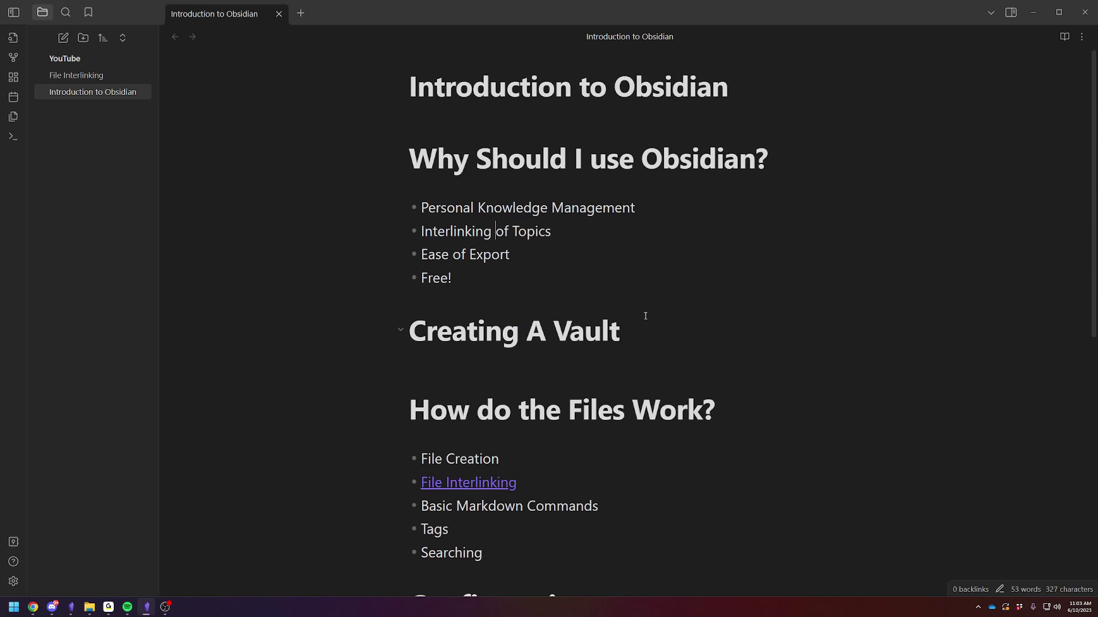
scroll(650, 311, down, 3)
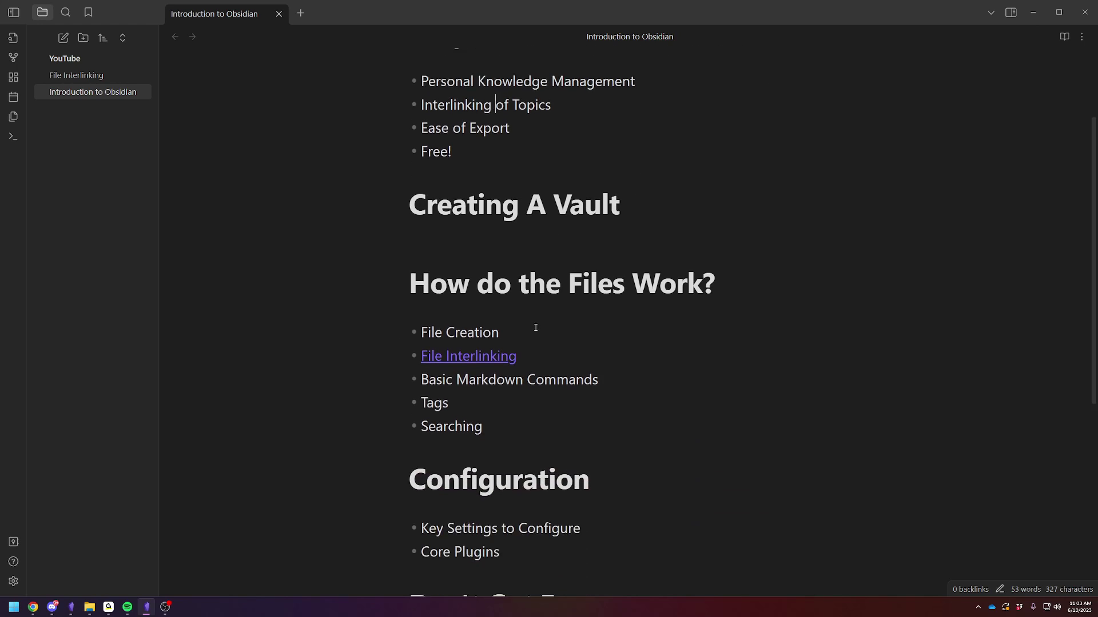
scroll(660, 347, up, 3)
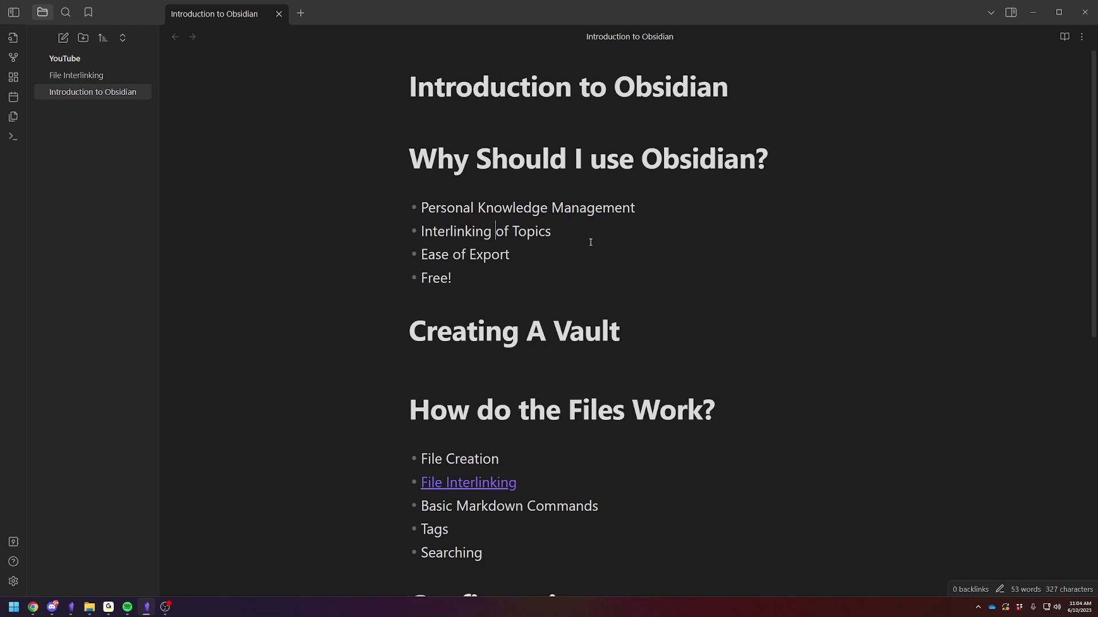
scroll(475, 360, down, 2)
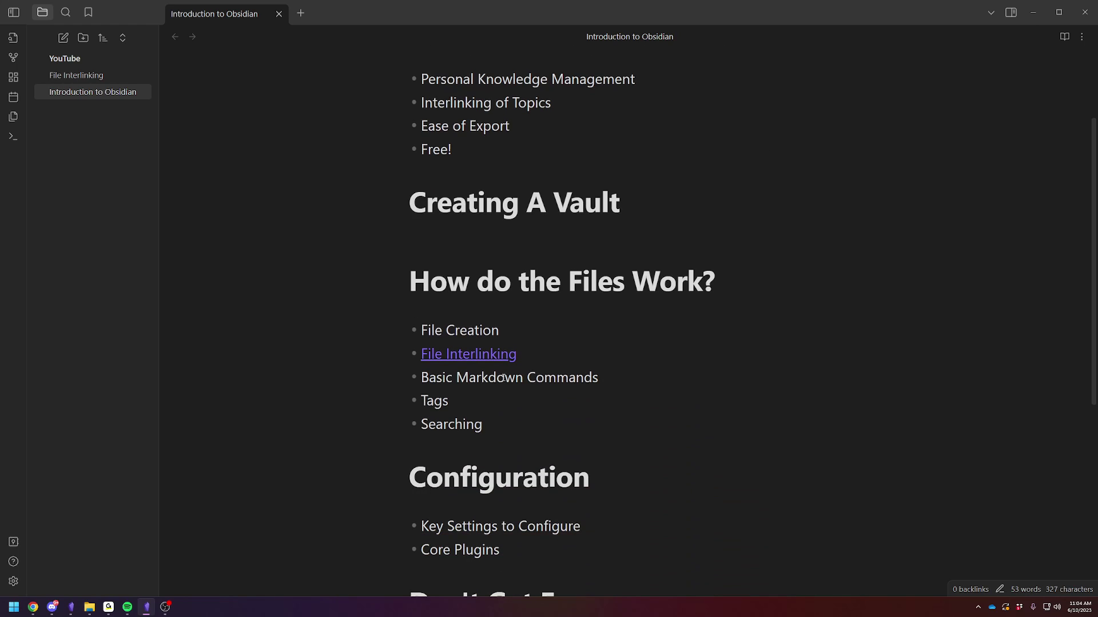
scroll(508, 390, up, 2)
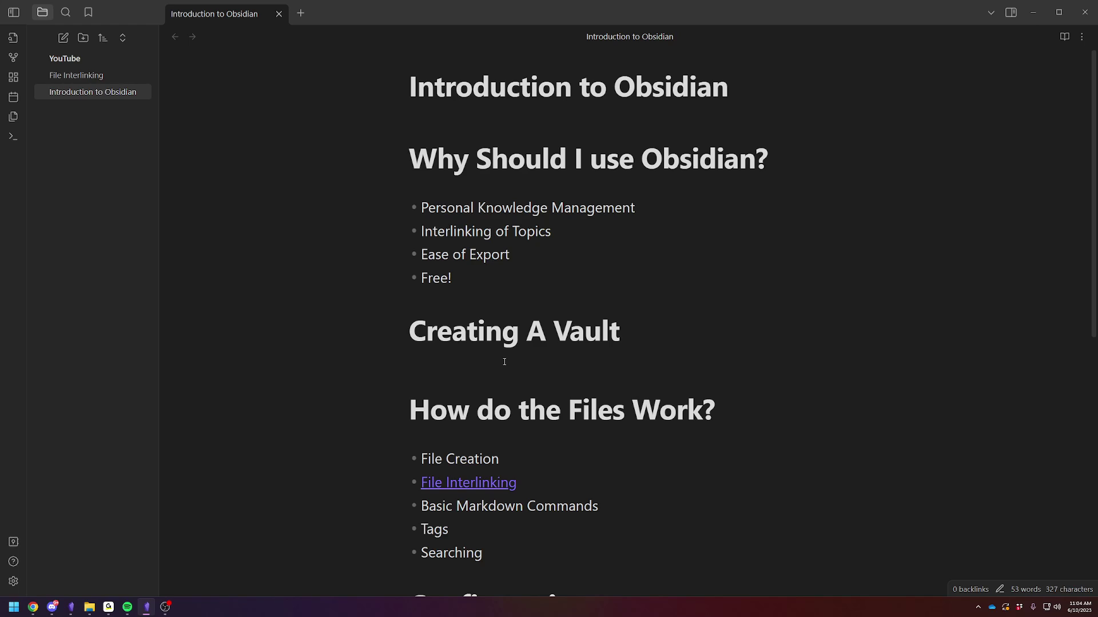
ctrl+click(466, 483)
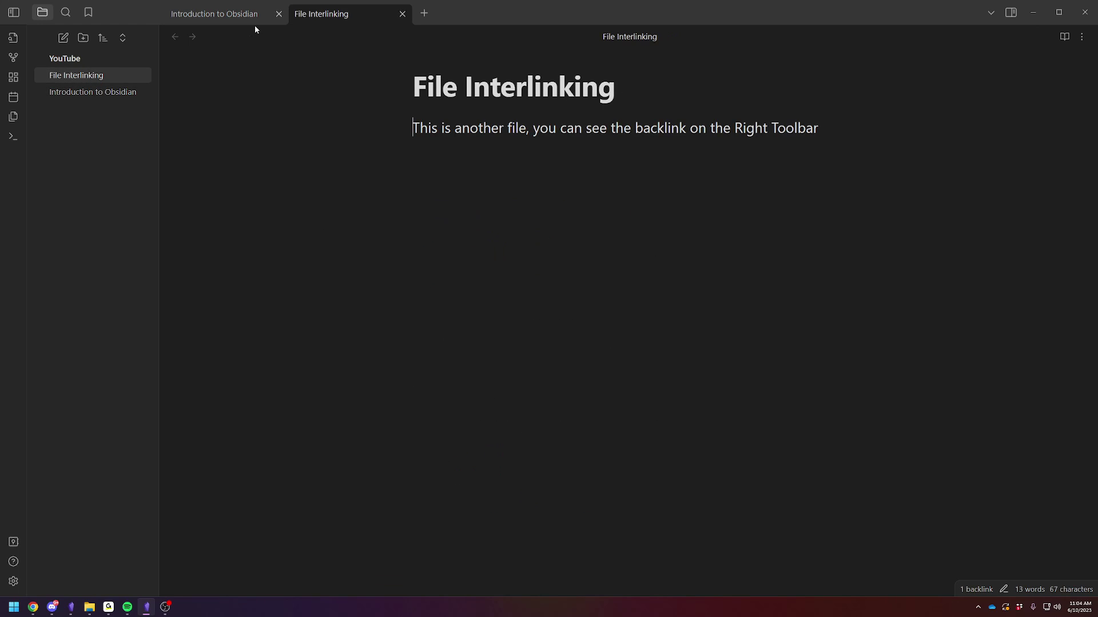
click(400, 18)
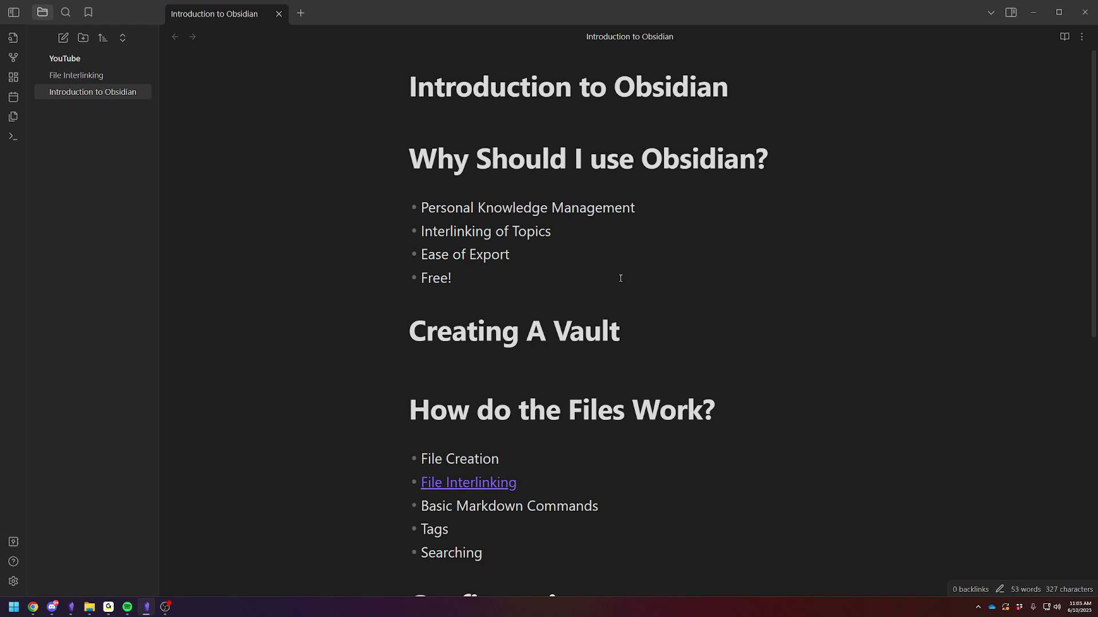
click(478, 281)
click(753, 400)
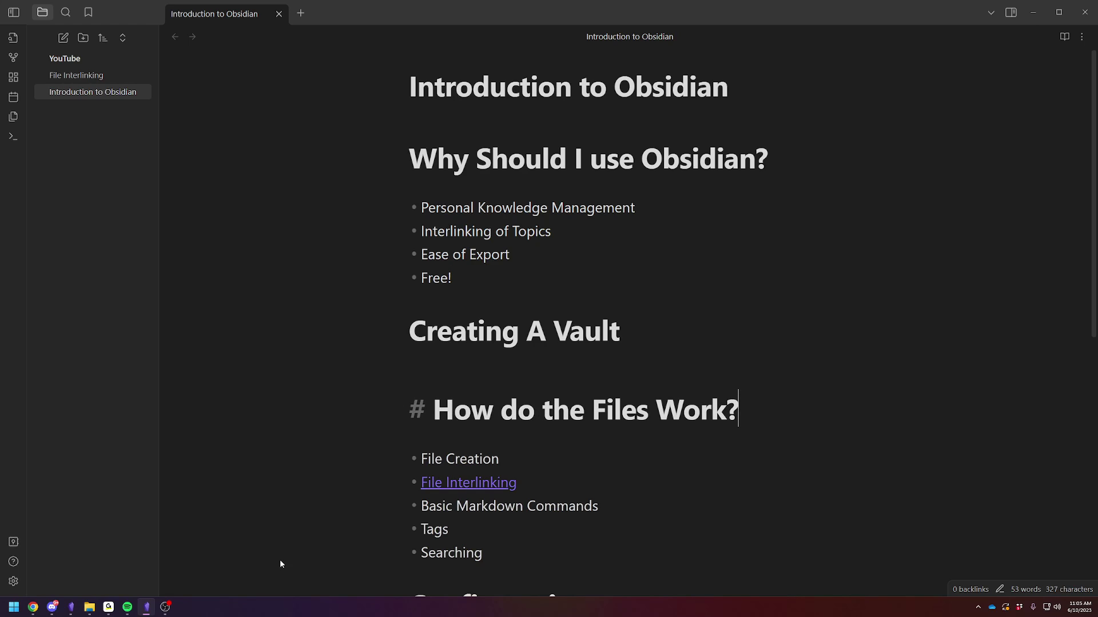
- Start creating a new local vault in the vault manager, then cancel without creating one
right_click(146, 607)
click(131, 556)
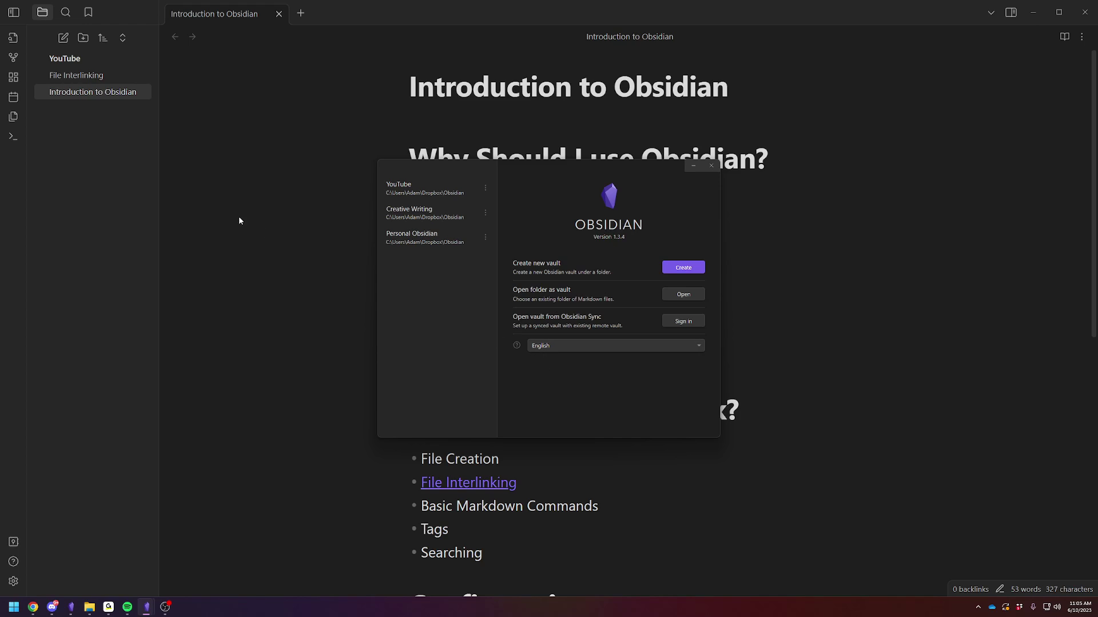
click(689, 274)
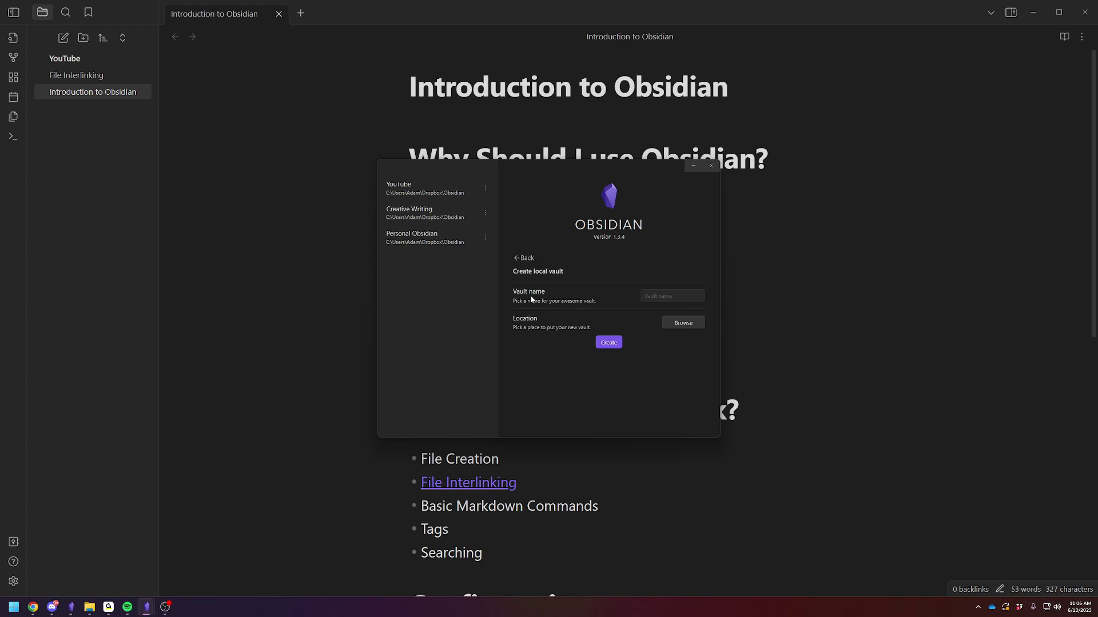
click(650, 298)
click(682, 324)
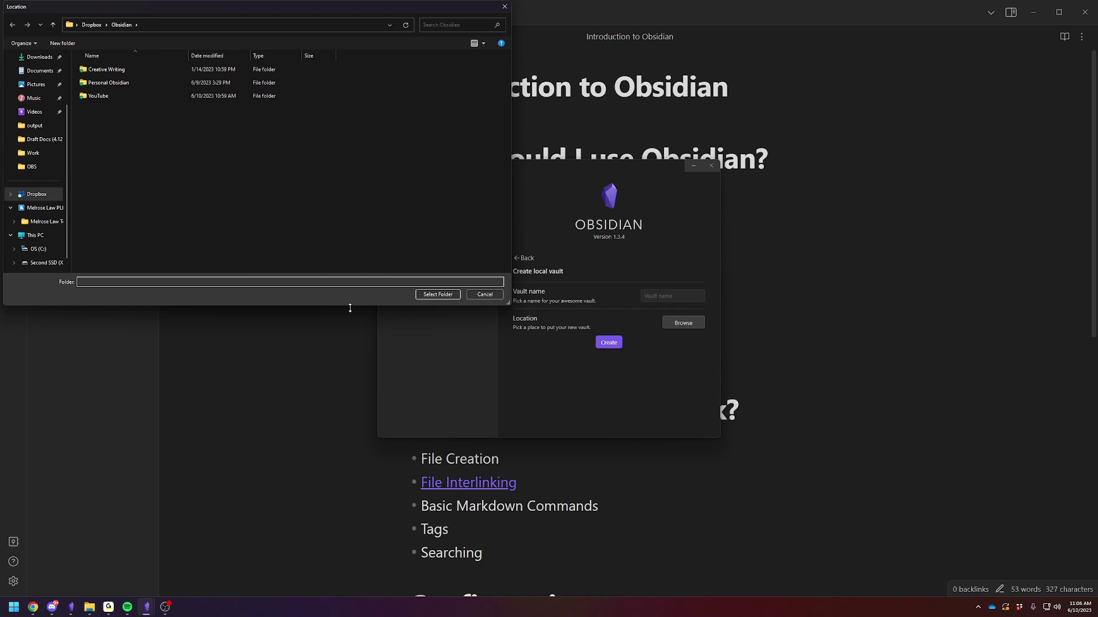
click(485, 295)
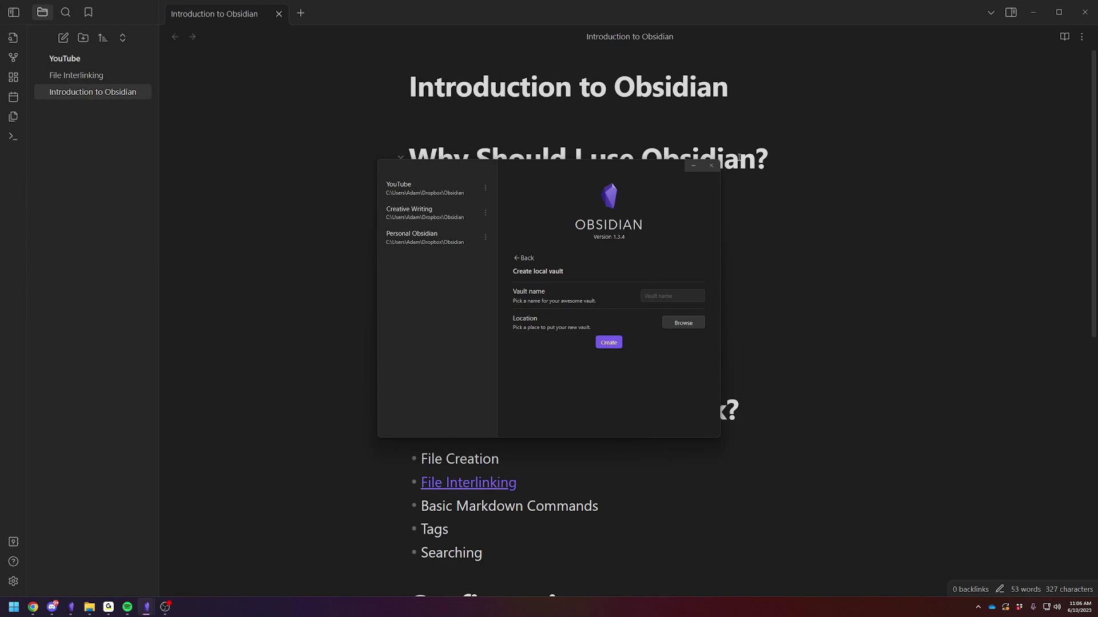
click(711, 166)
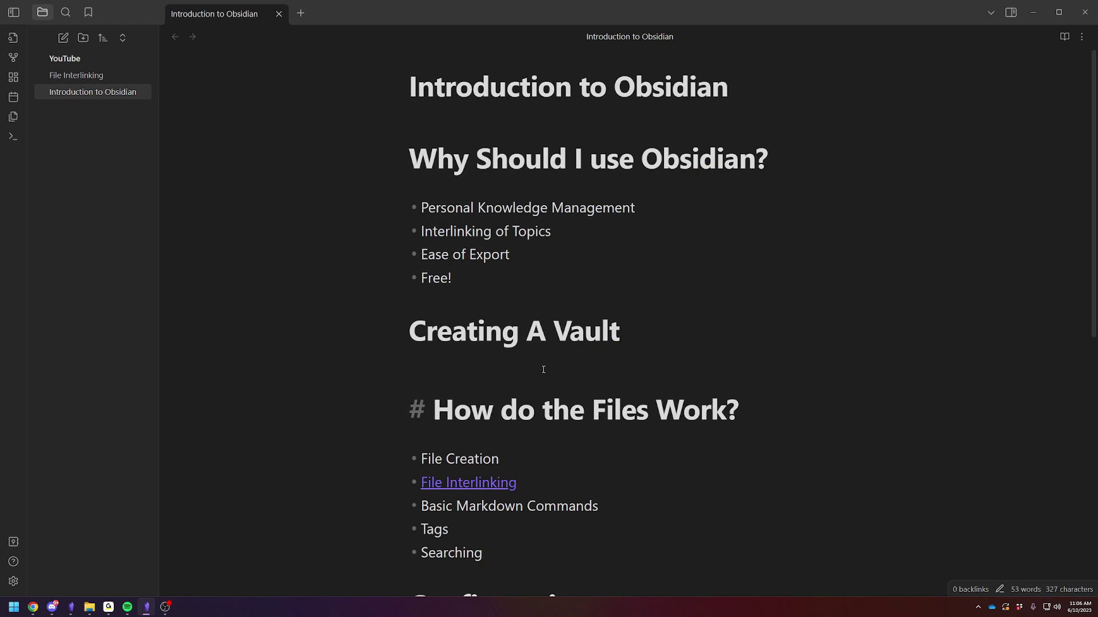
- Toggle the file list and reopen File Interlinking and Introduction to Obsidian from it
click(279, 14)
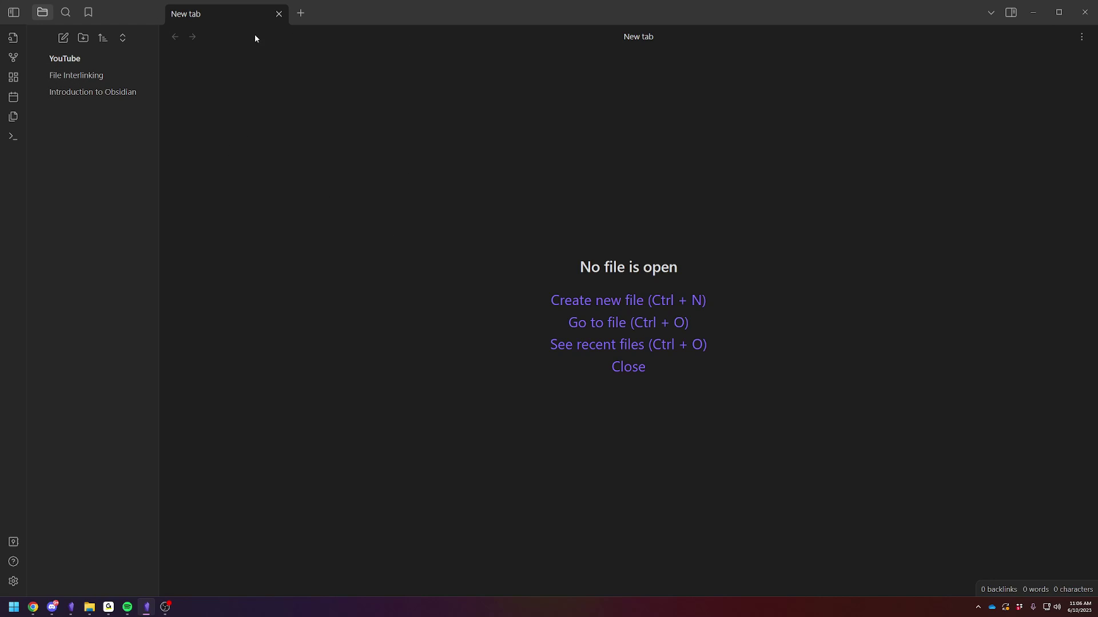
click(16, 16)
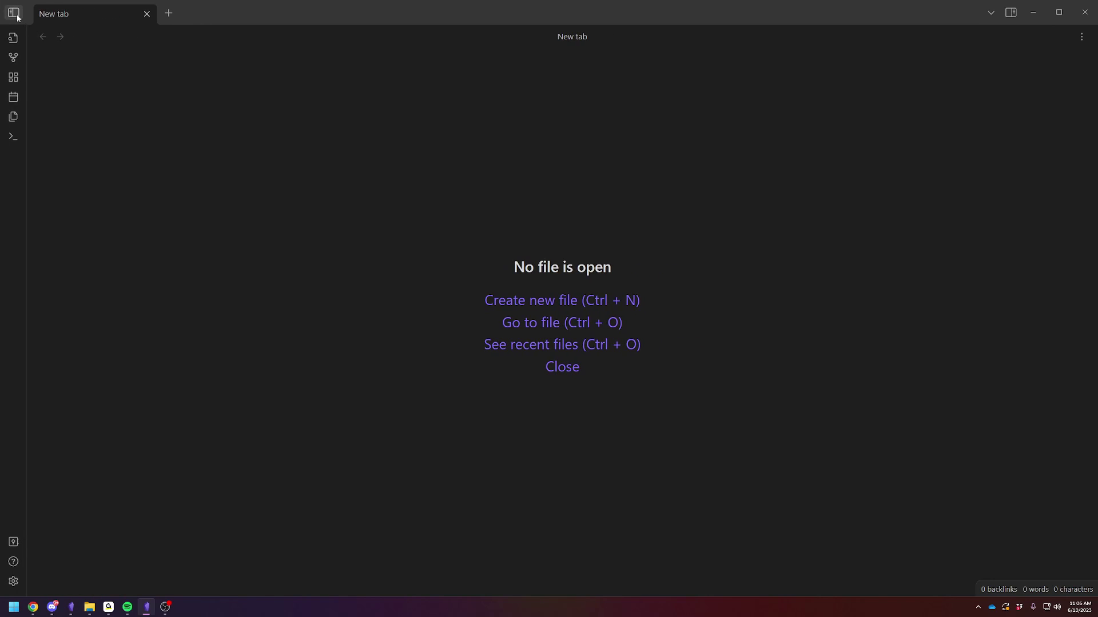
click(14, 13)
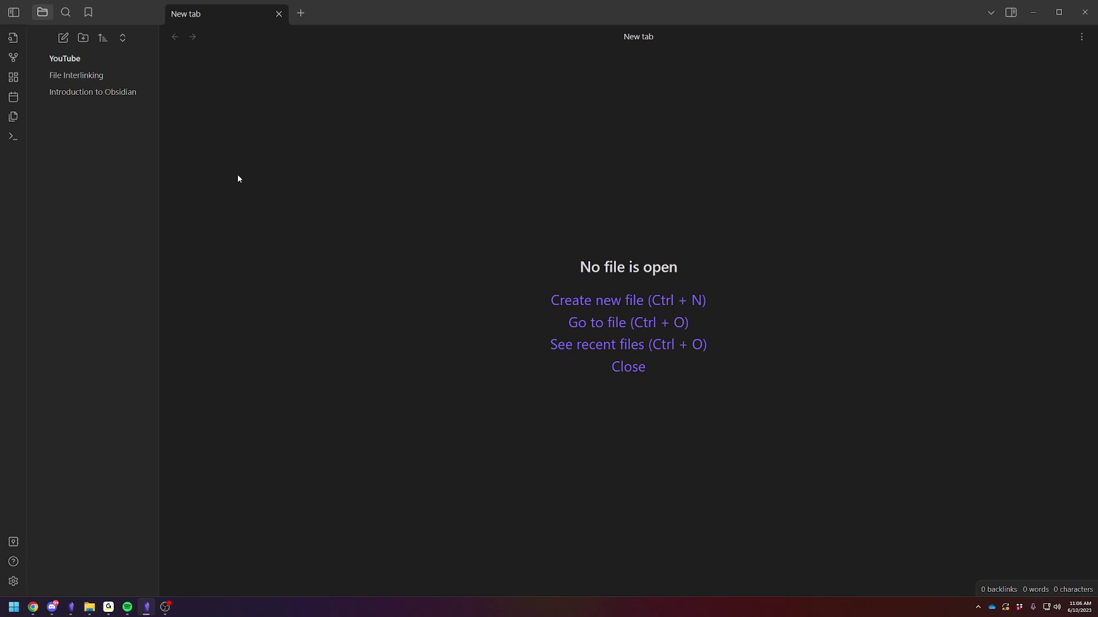
mouse_move(69, 76)
click(76, 75)
click(74, 94)
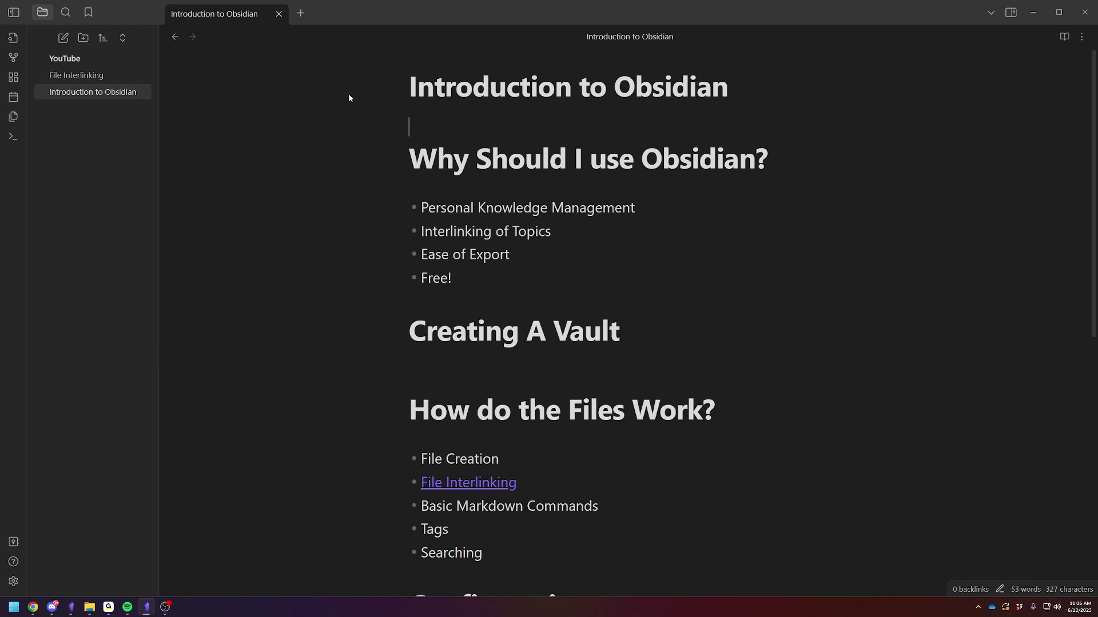
ctrl+click(98, 74)
key(ctrl+Tab)
right_click(105, 77)
click(366, 19)
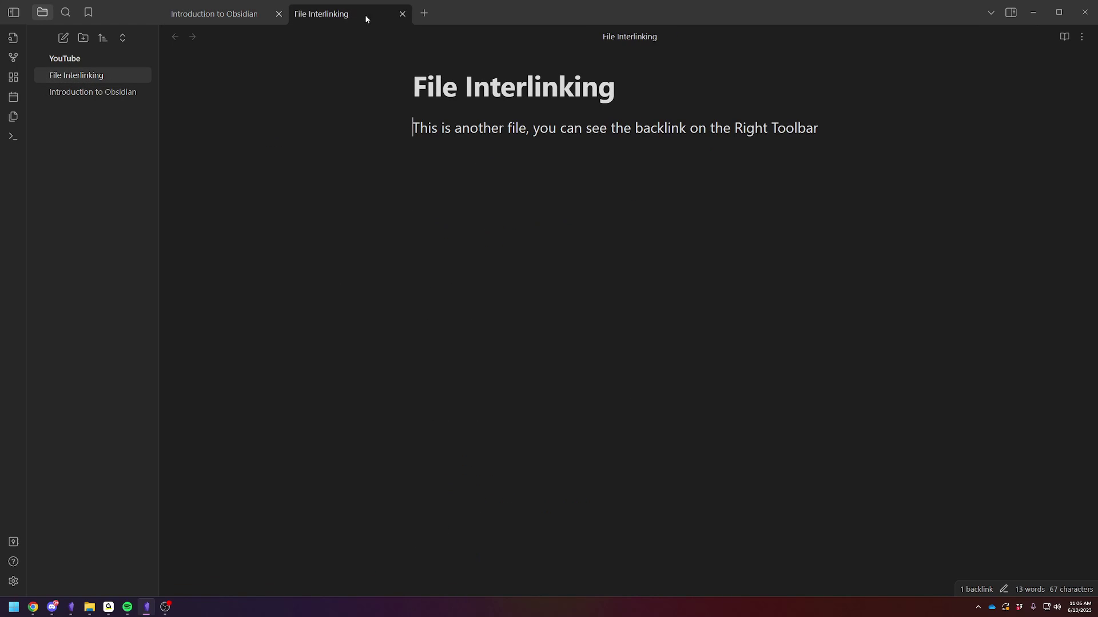
click(402, 14)
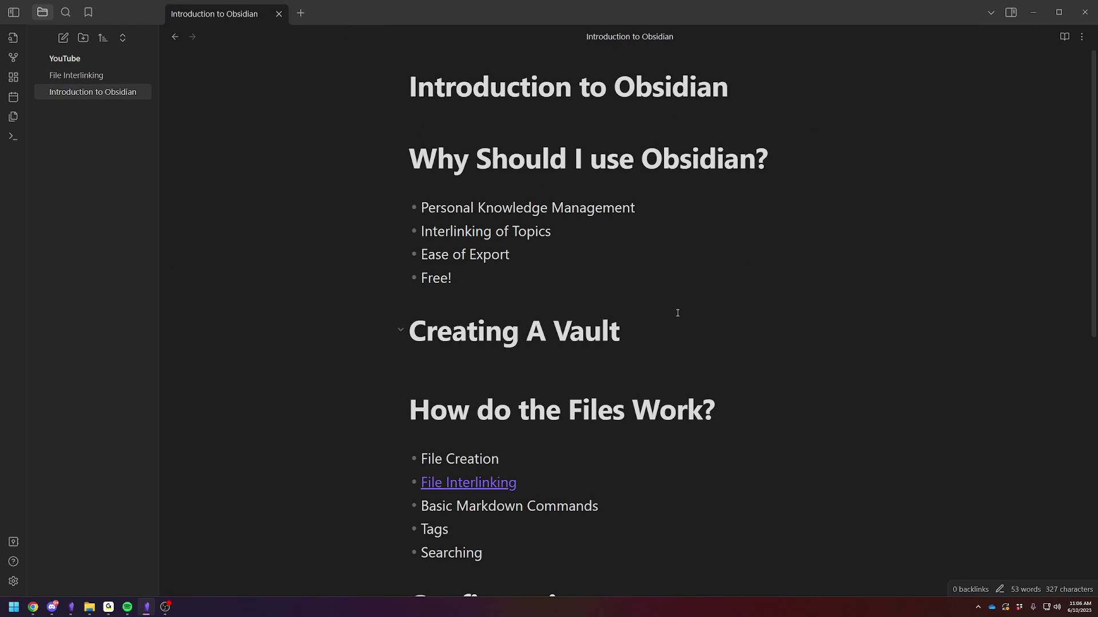
scroll(448, 380, down, 3)
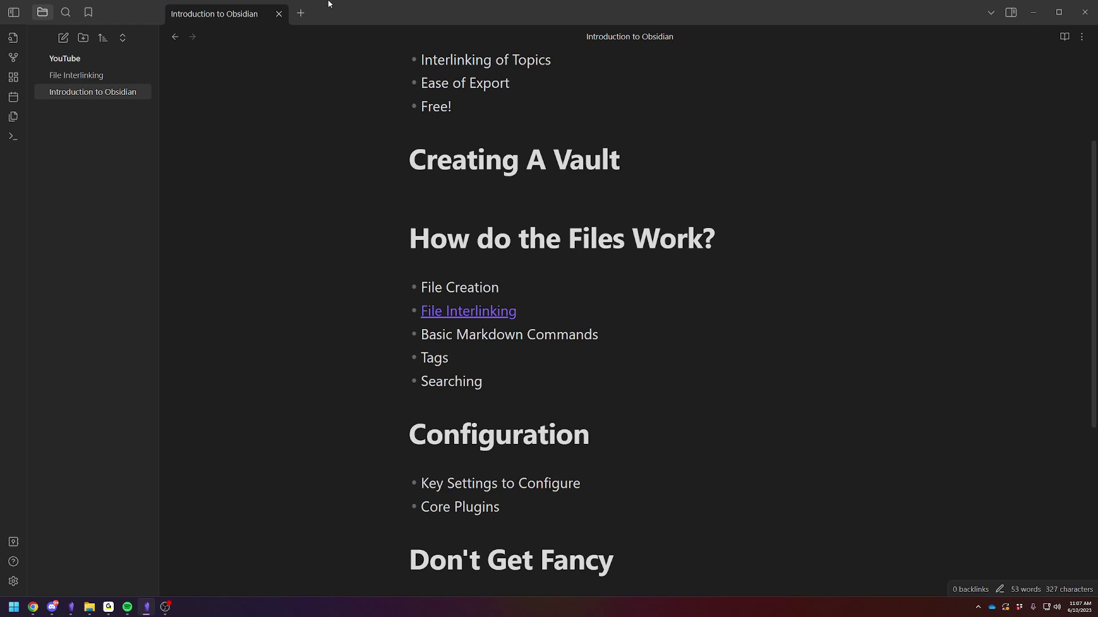
- Create a note named New File reading "Here's a file." with a [[Introduction to Obsidian]] link
click(302, 14)
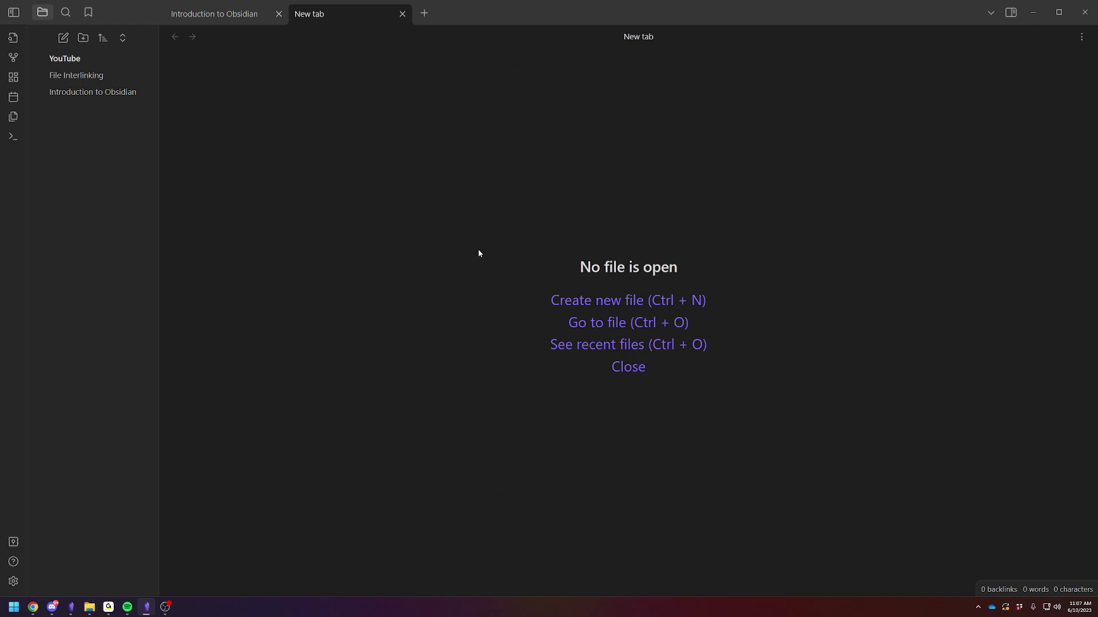
click(626, 300)
text(New File)
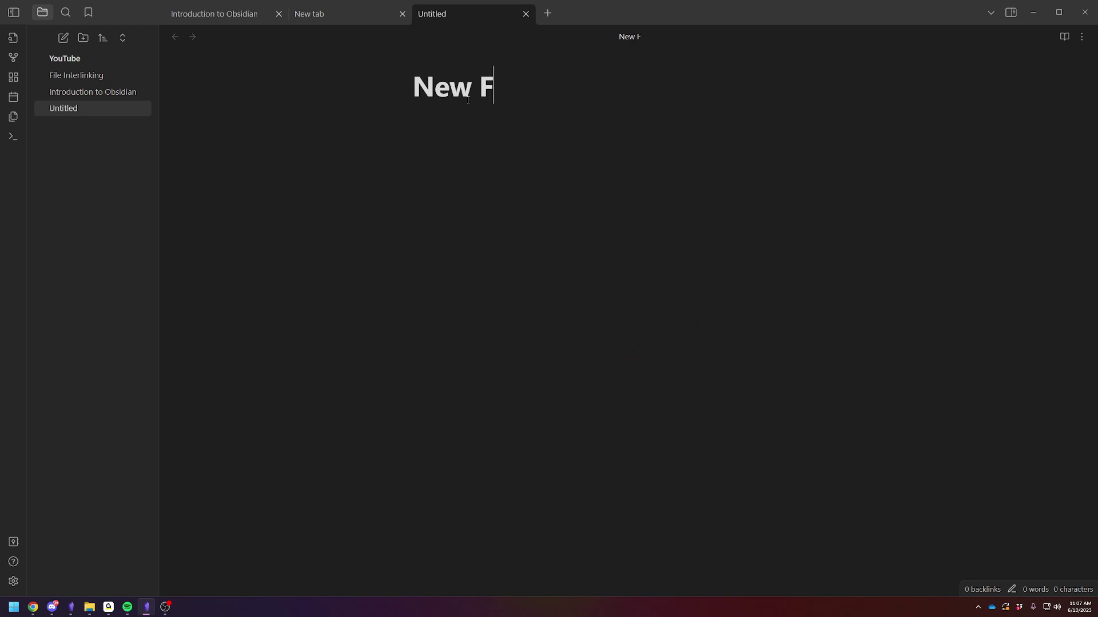
key(Return)
text(Here's a file.)
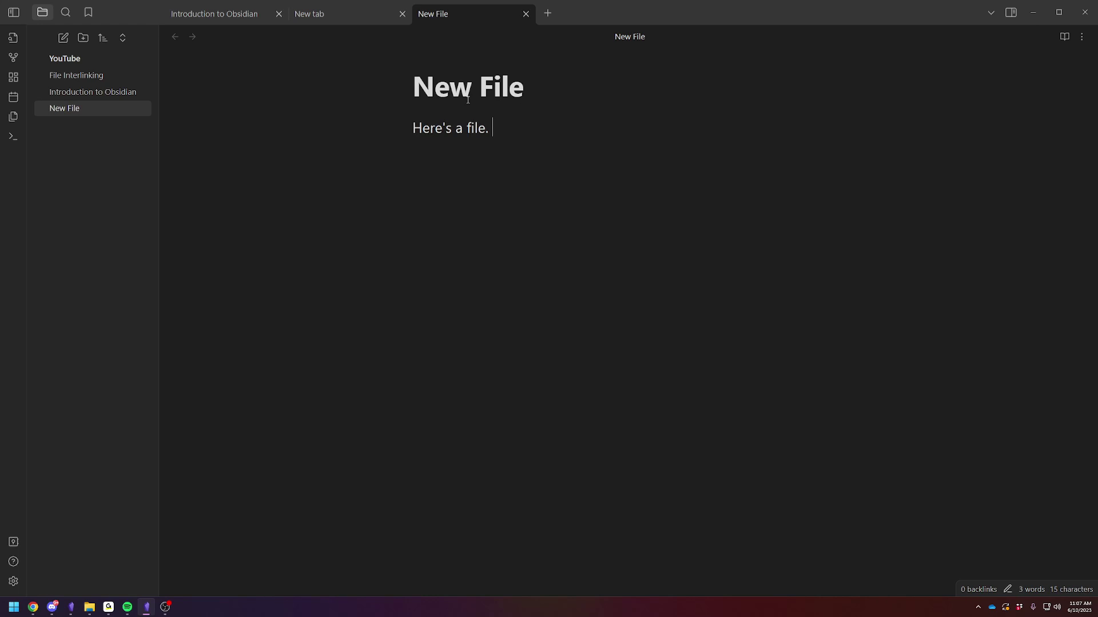
text( [[intro)
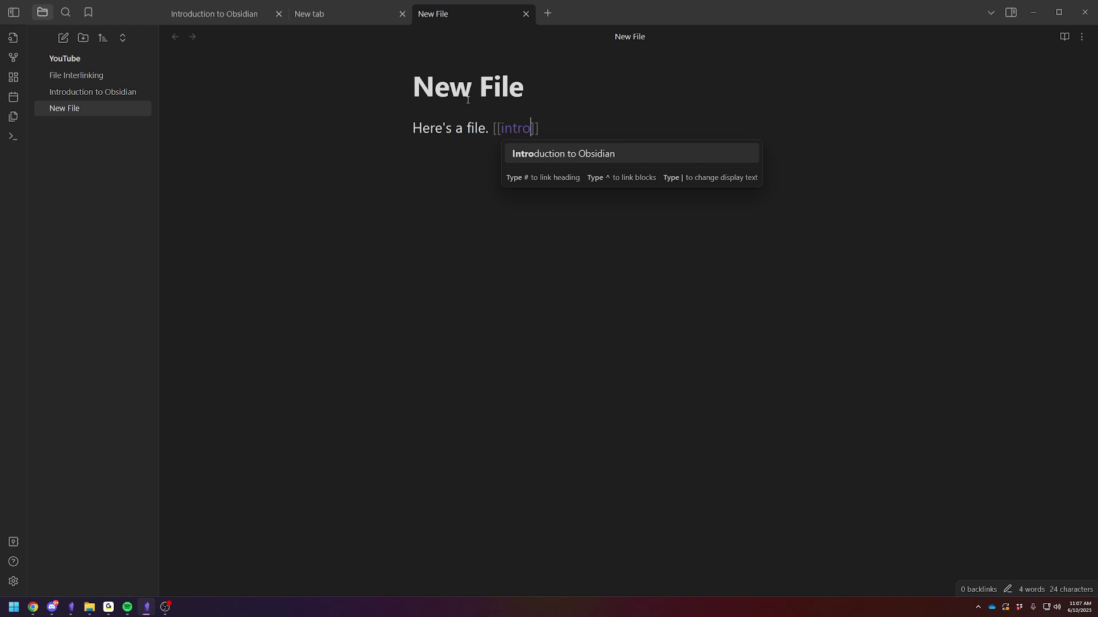
click(696, 148)
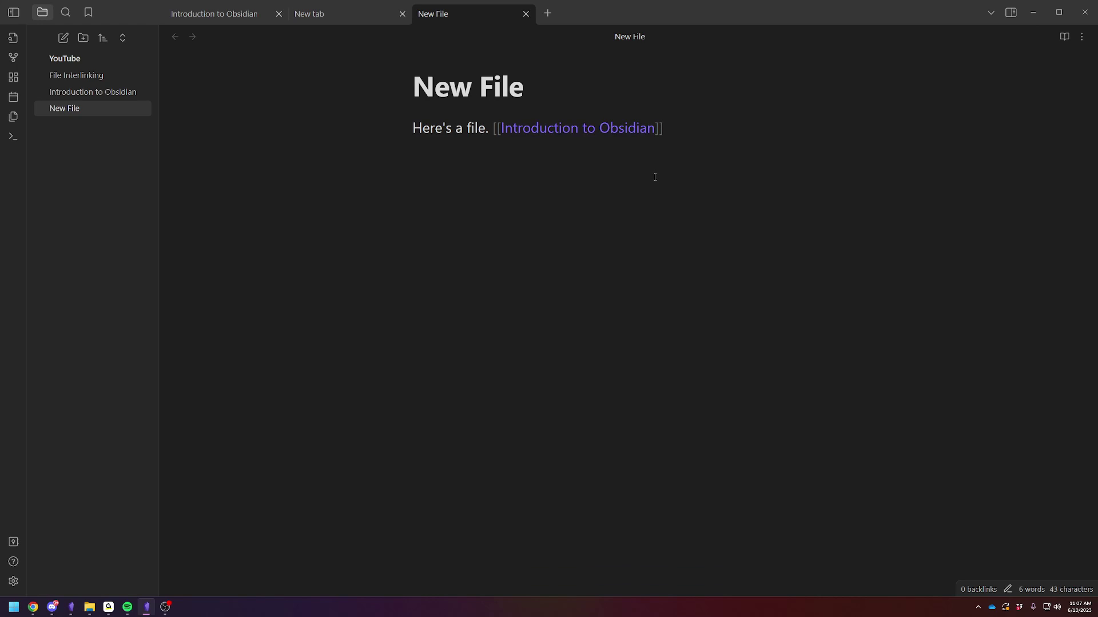
key(Return)
- Follow the link to Introduction to Obsidian and close the duplicate tab
click(588, 132)
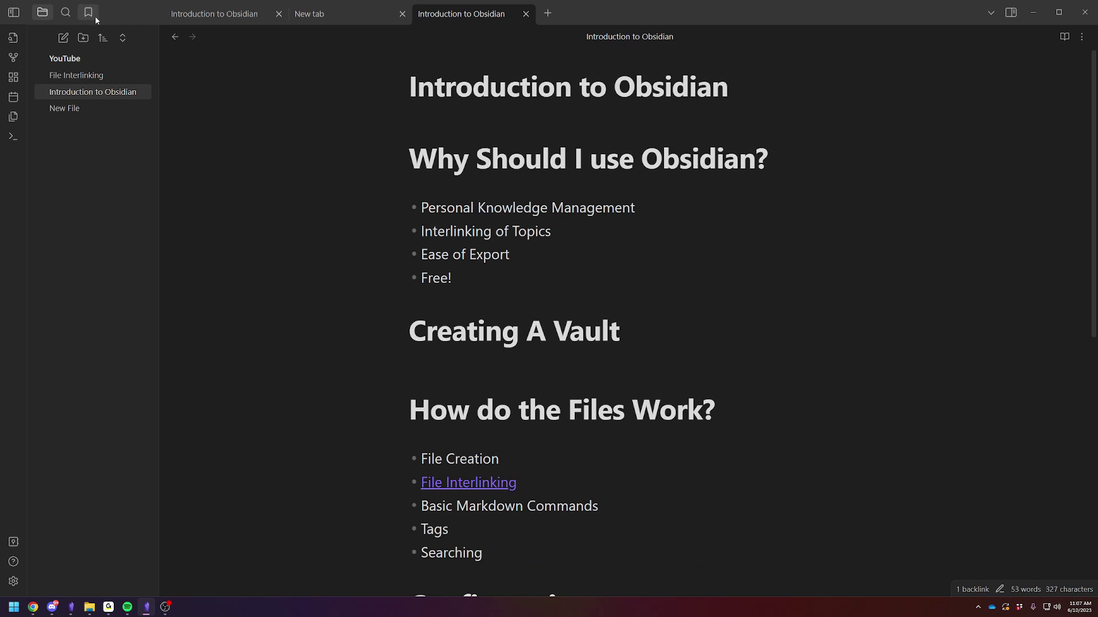
click(214, 14)
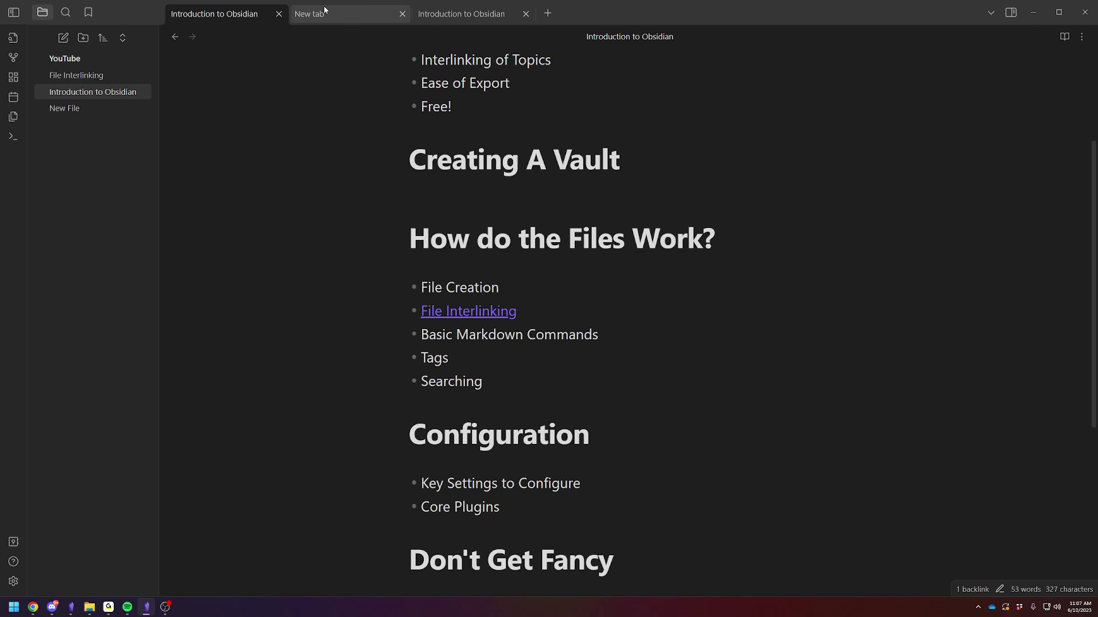
click(525, 14)
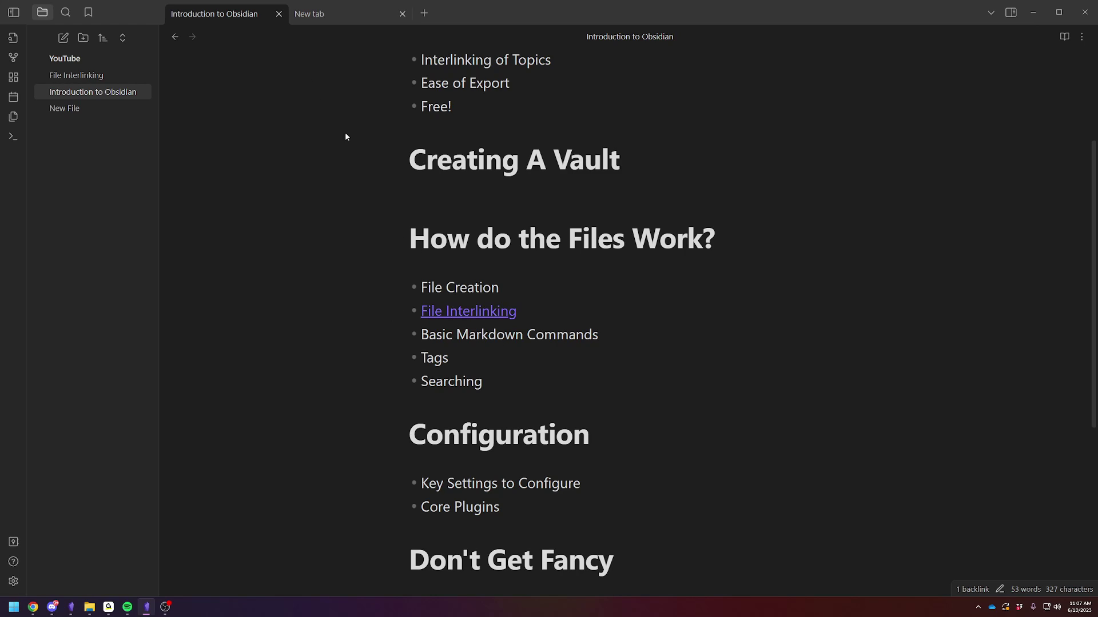
- Create a new note titled Beach Trip in a fresh tab
click(431, 16)
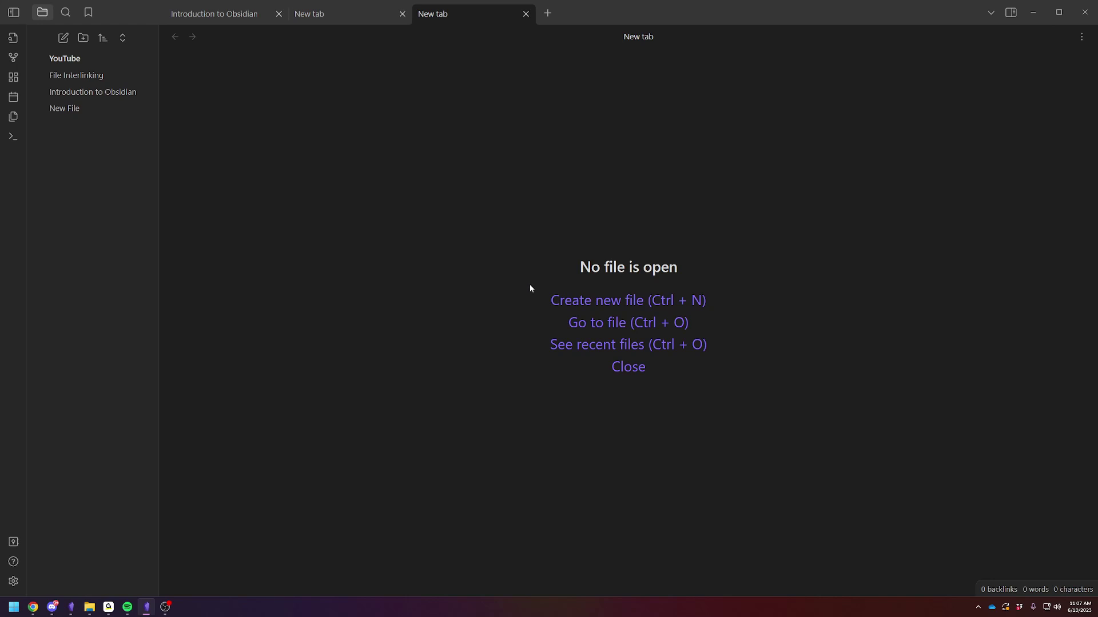
key(ctrl+n)
text(Beach Trip)
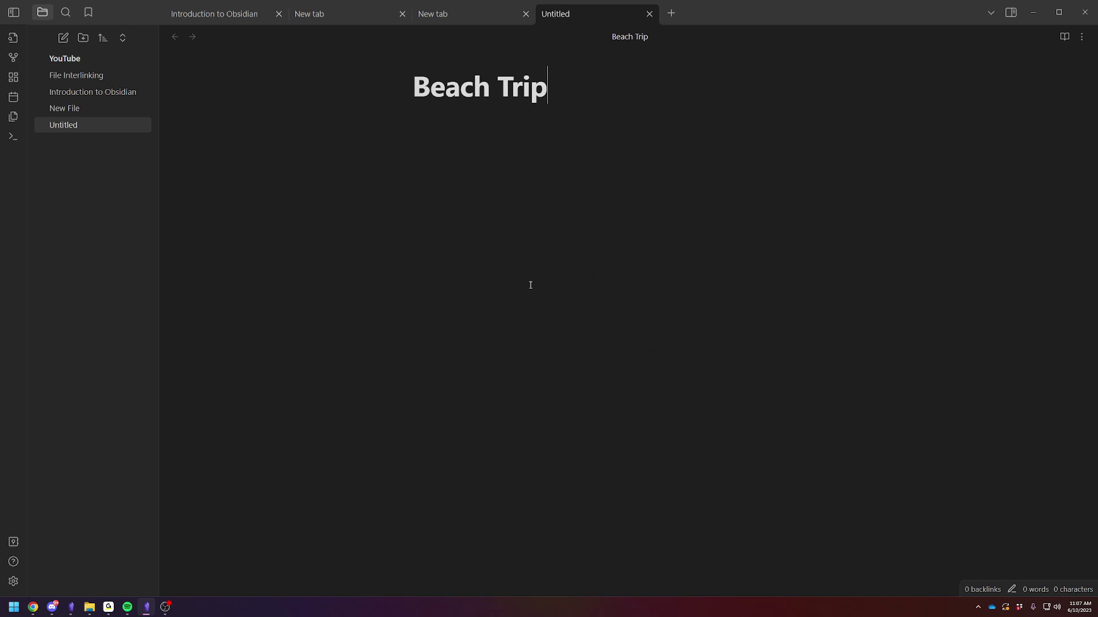
key(Return)
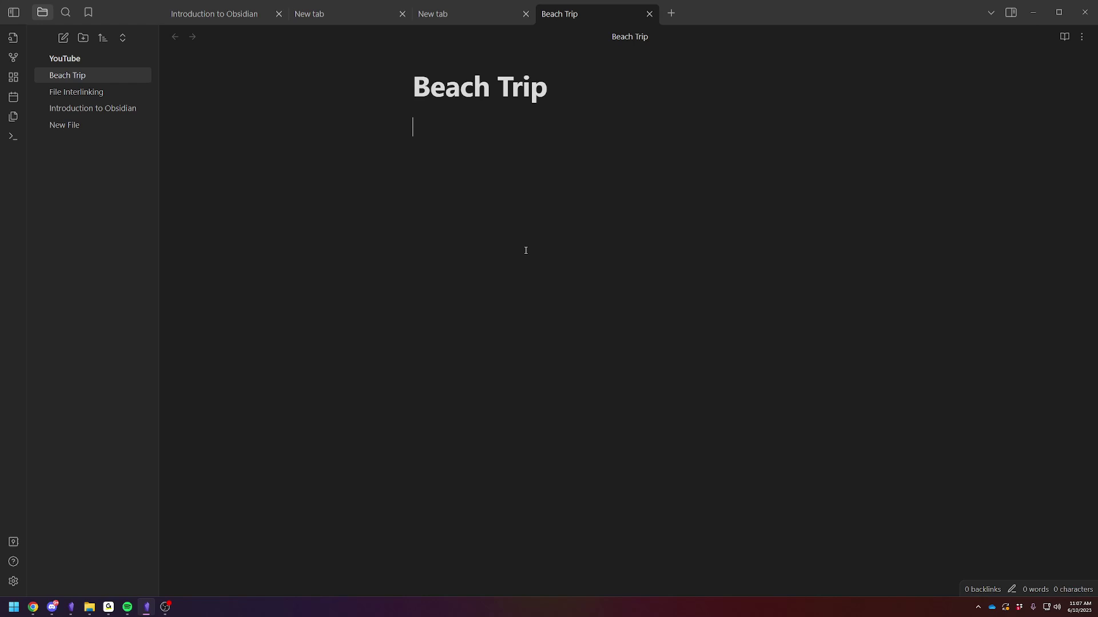
- Add links to Beach Checklist and People Who Are going to Beach on separate lines
text([[)
text(Beach  Check)
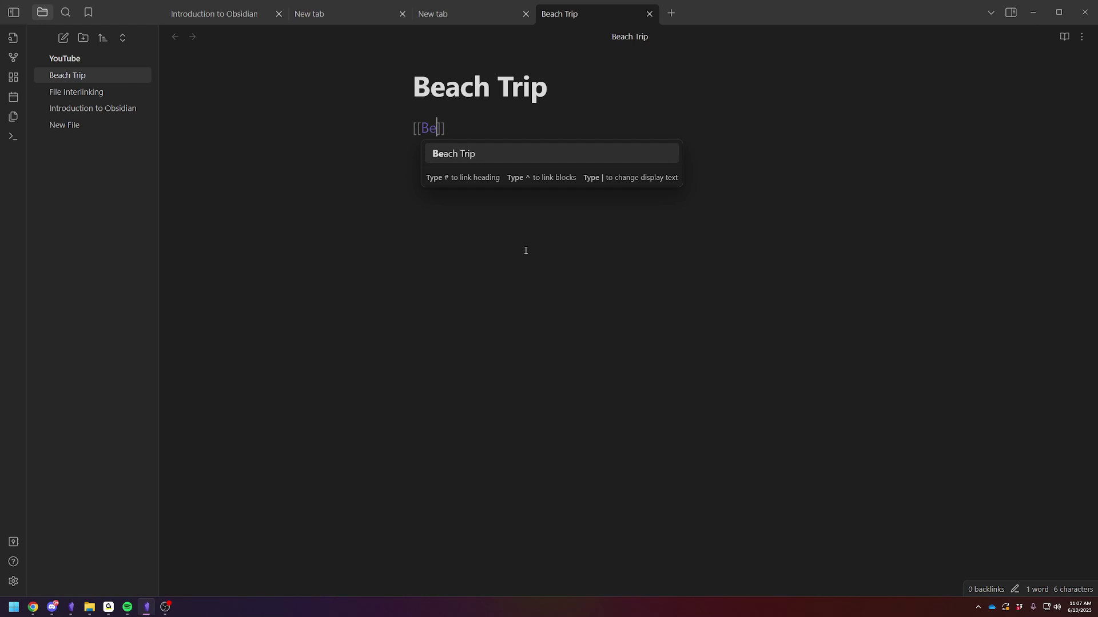
text(list)
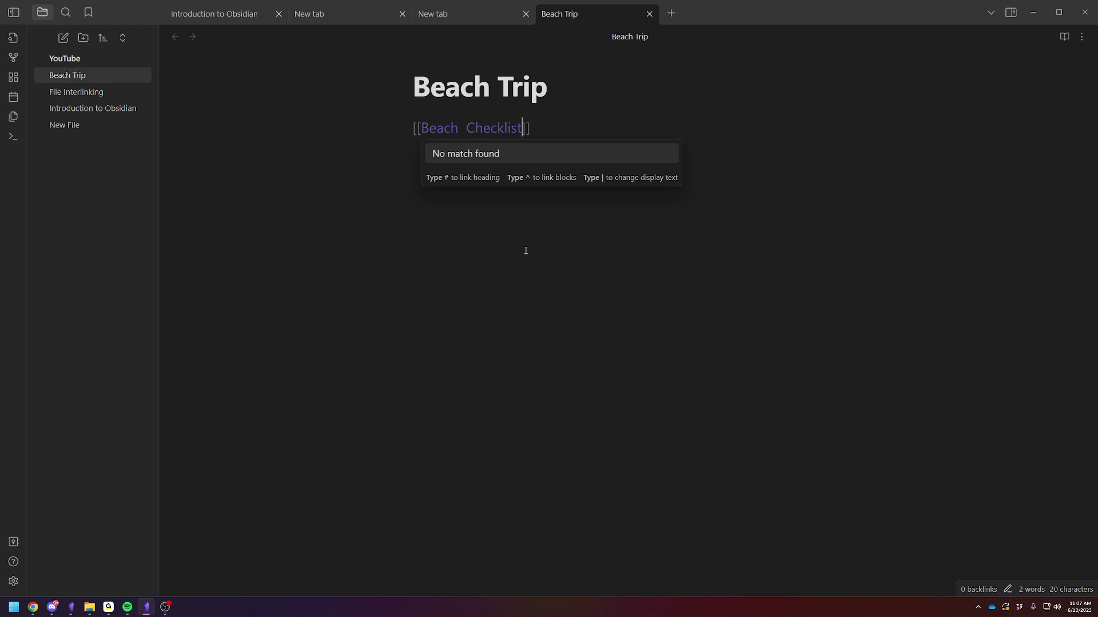
key(Right)
key(Right)
key(Return)
text([[)
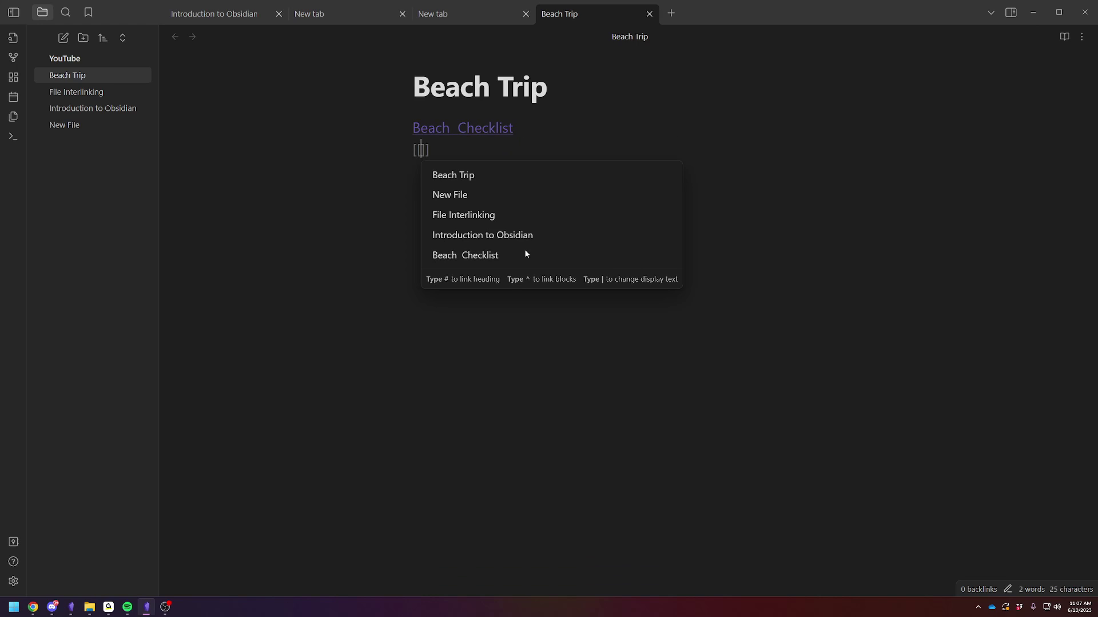
text(People )
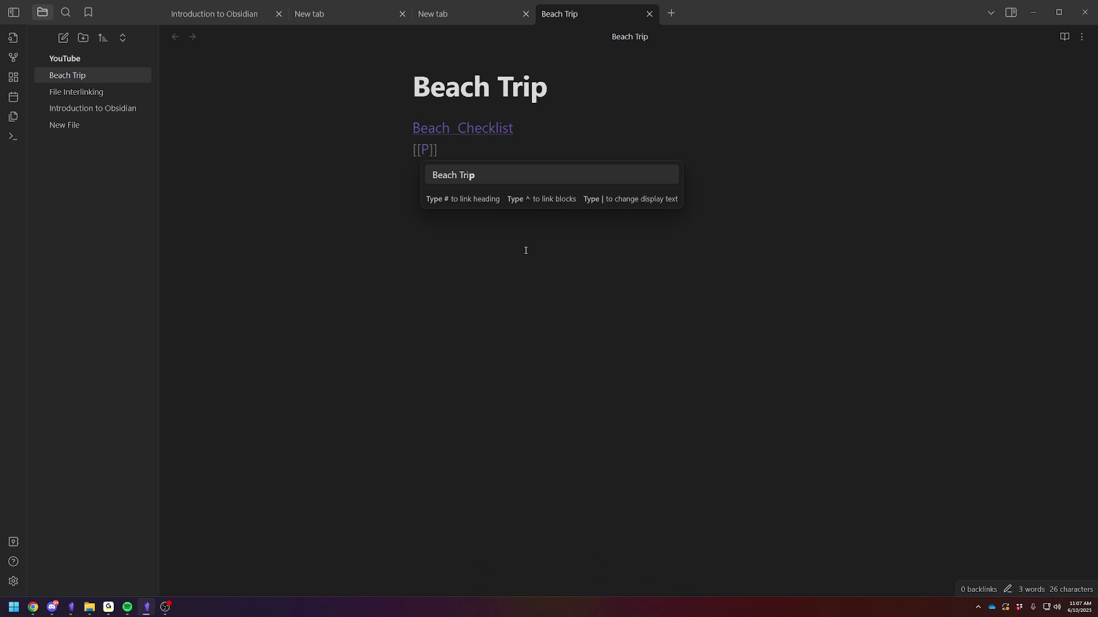
text(Who ARe going to )
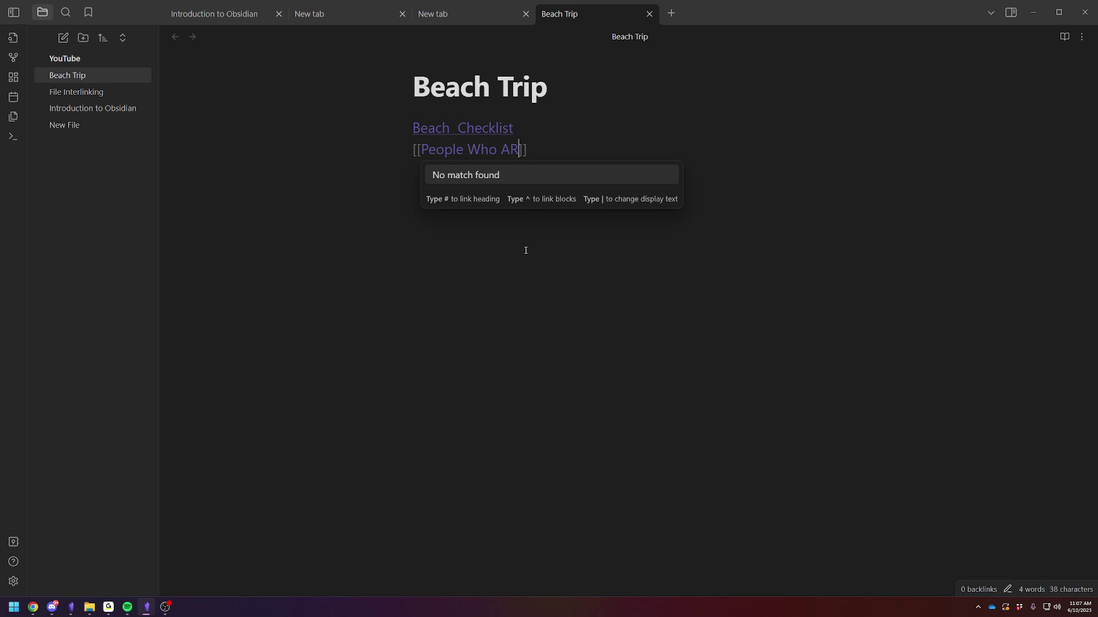
text(Beach)
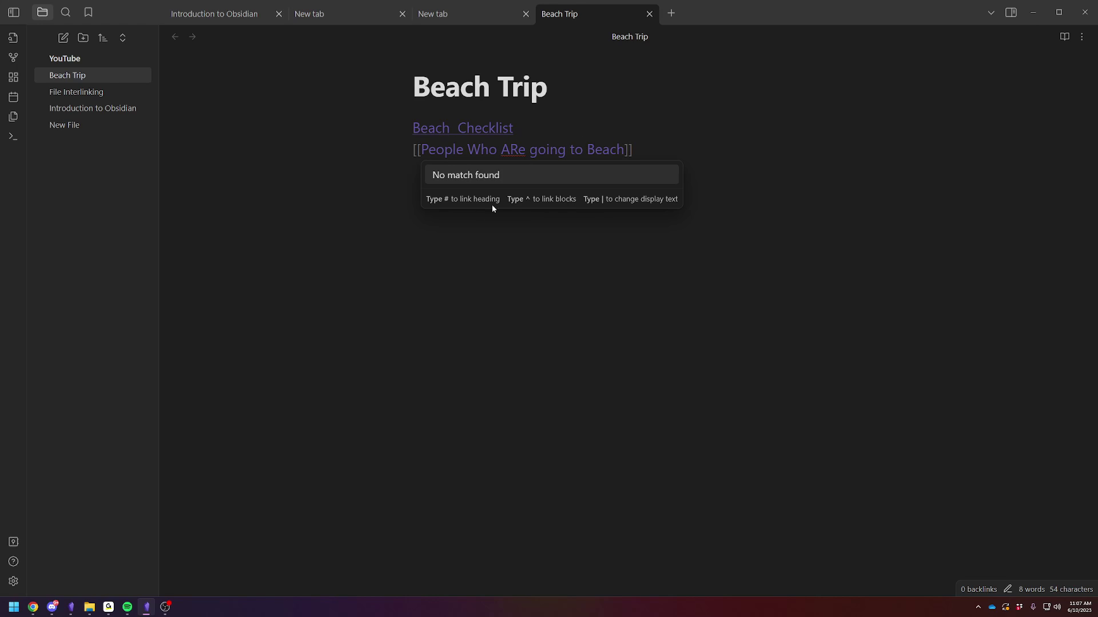
click(518, 149)
key(BackSpace)
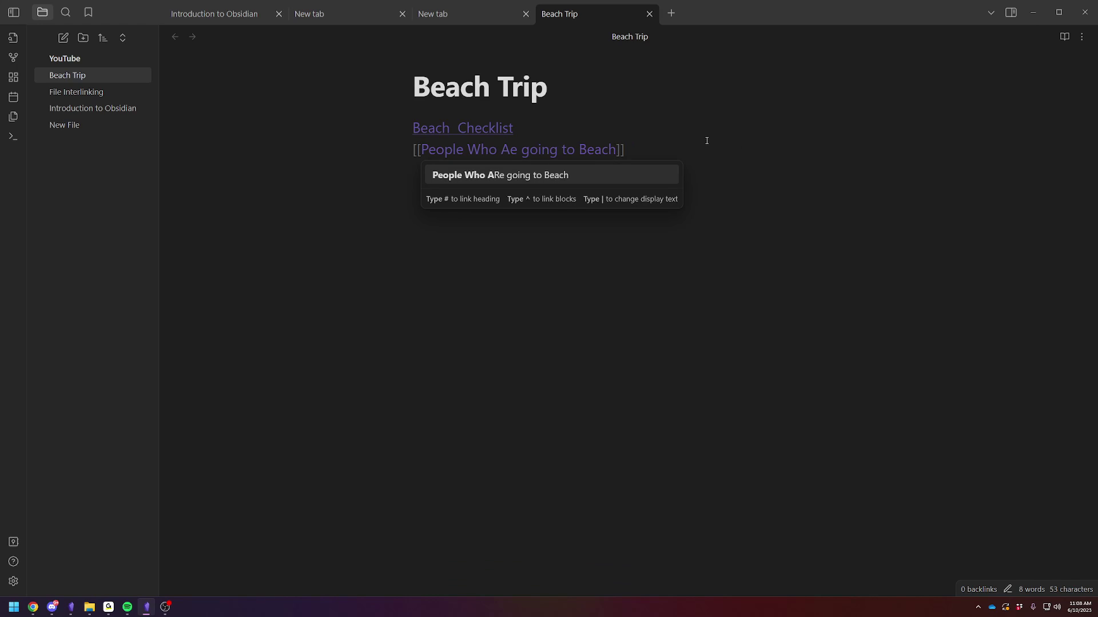
text(r)
key(End)
key(Return)
key(Return)
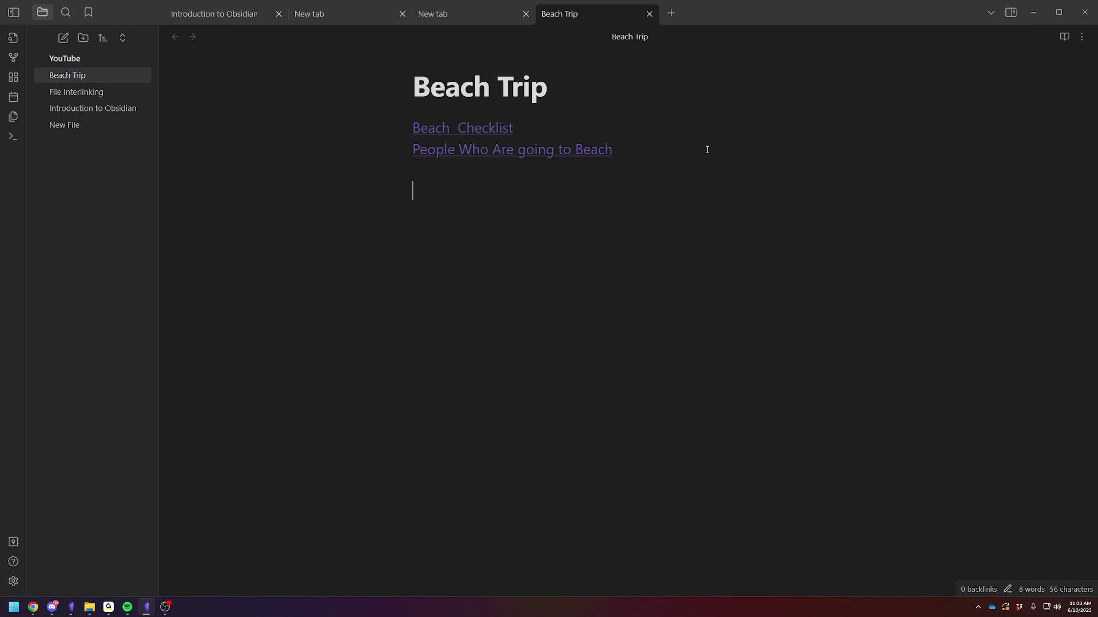
- Create the Beach Checklist note from its link, type 'checklist', close it, and return to Beach Trip
click(467, 129)
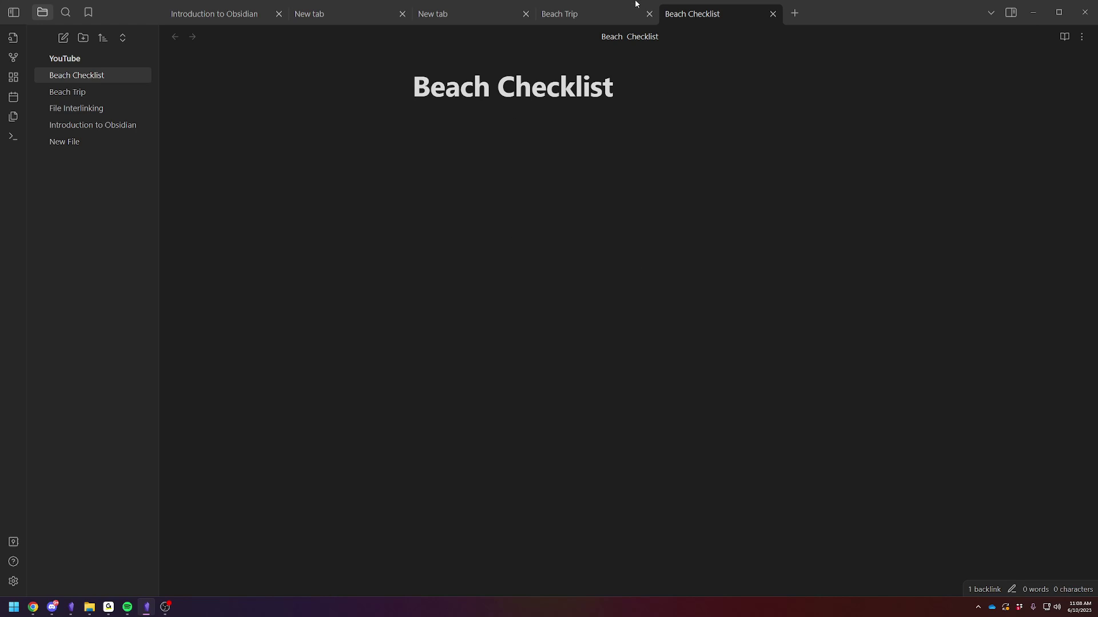
text(checklist)
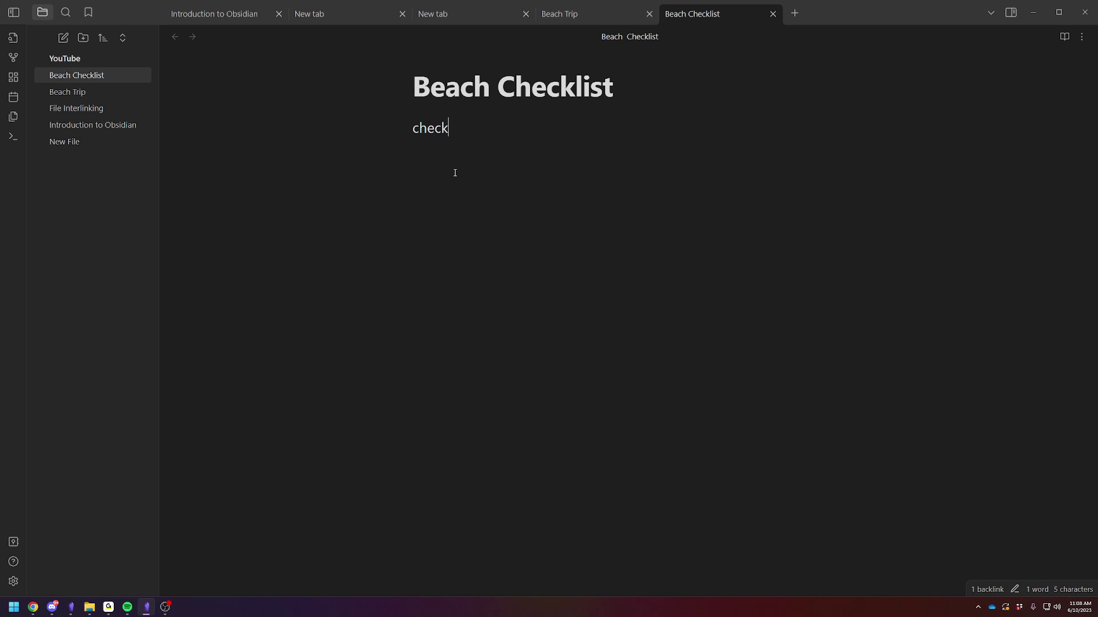
click(773, 14)
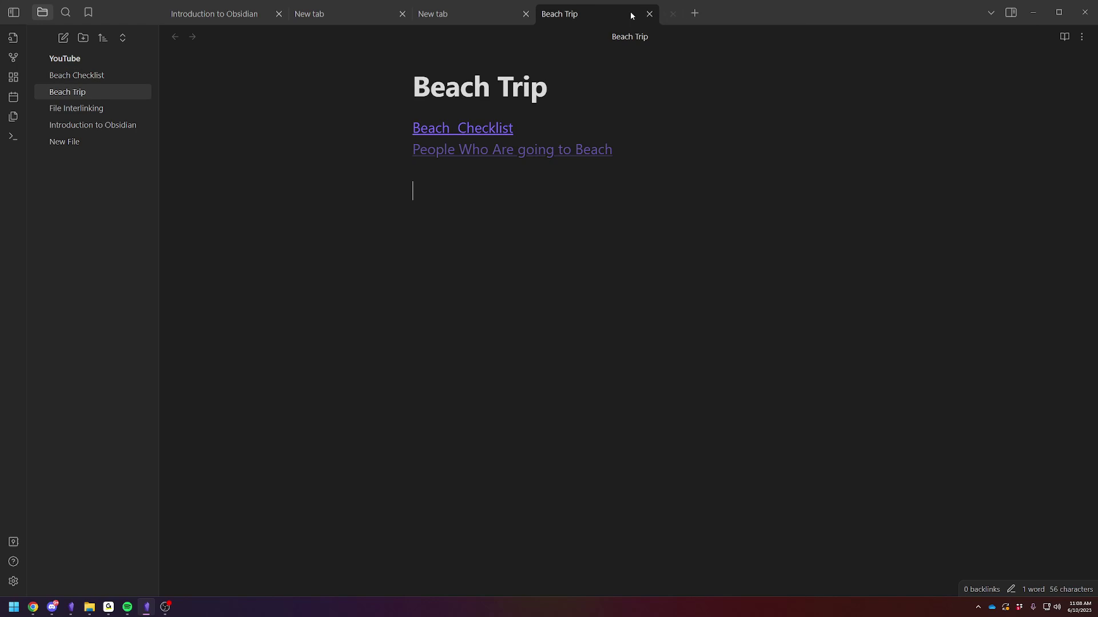
click(472, 129)
key(ctrl+alt+Left)
click(217, 14)
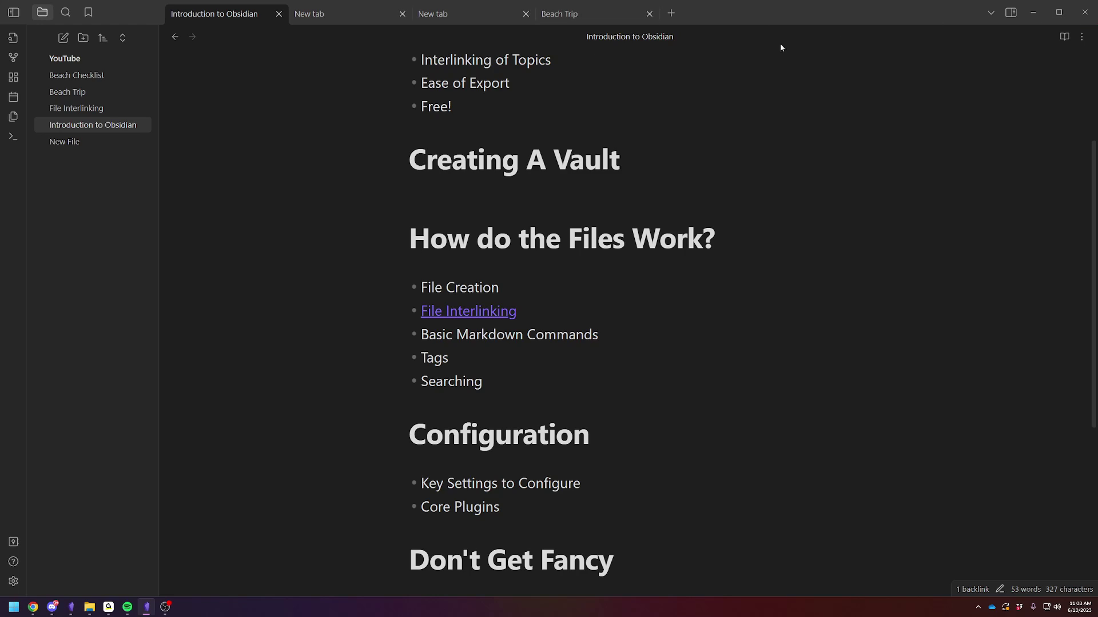
click(577, 15)
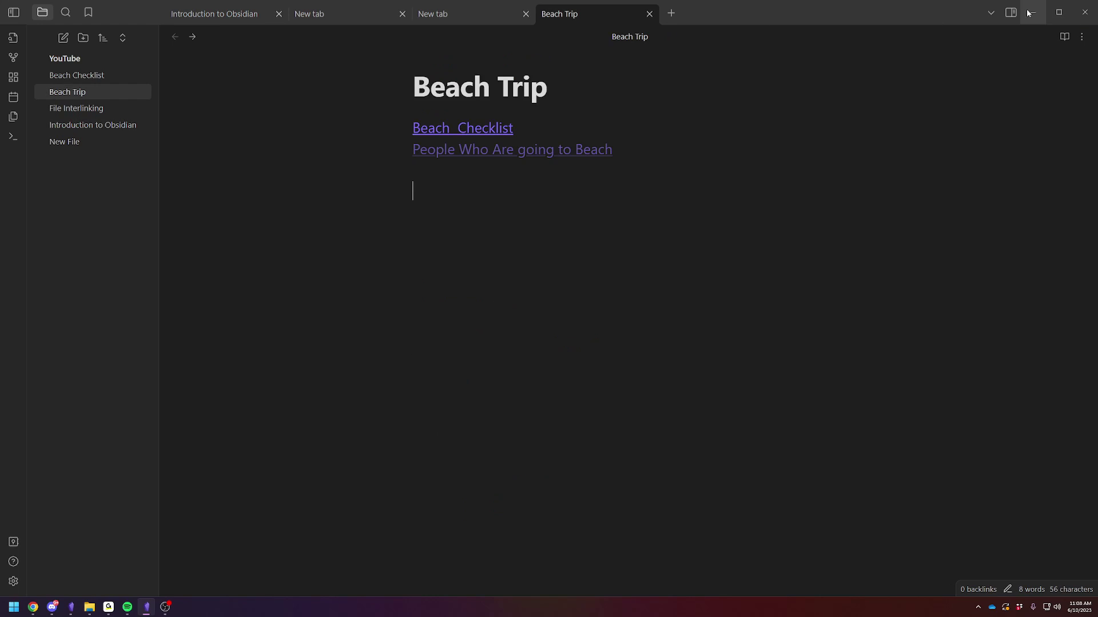
- Check Beach Trip's links, then close it and both empty tabs and hide the links panel
click(1011, 12)
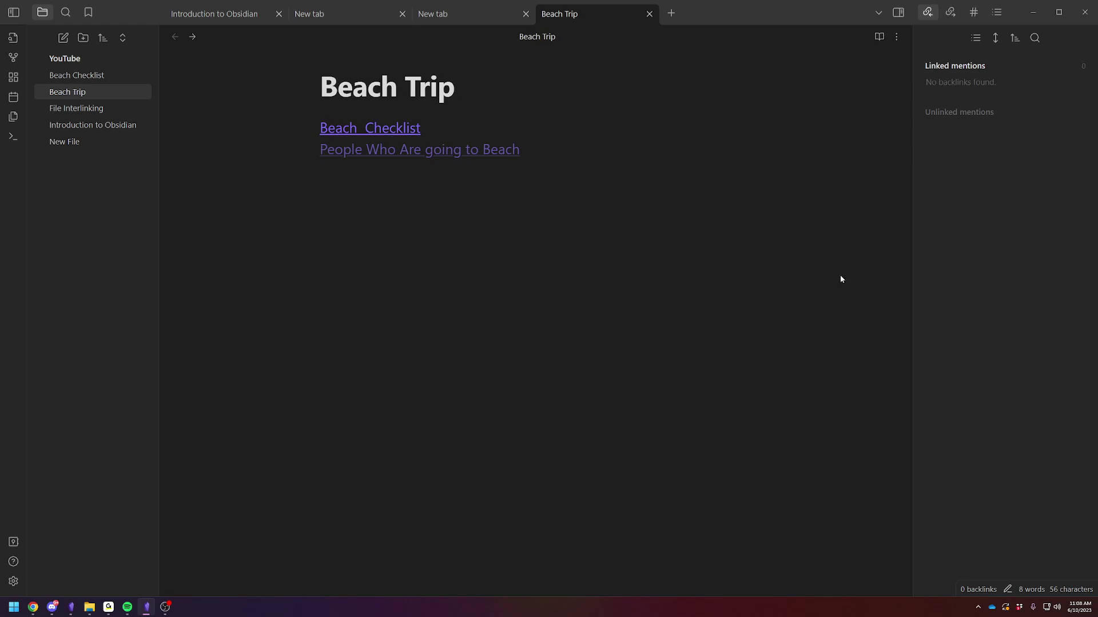
click(949, 13)
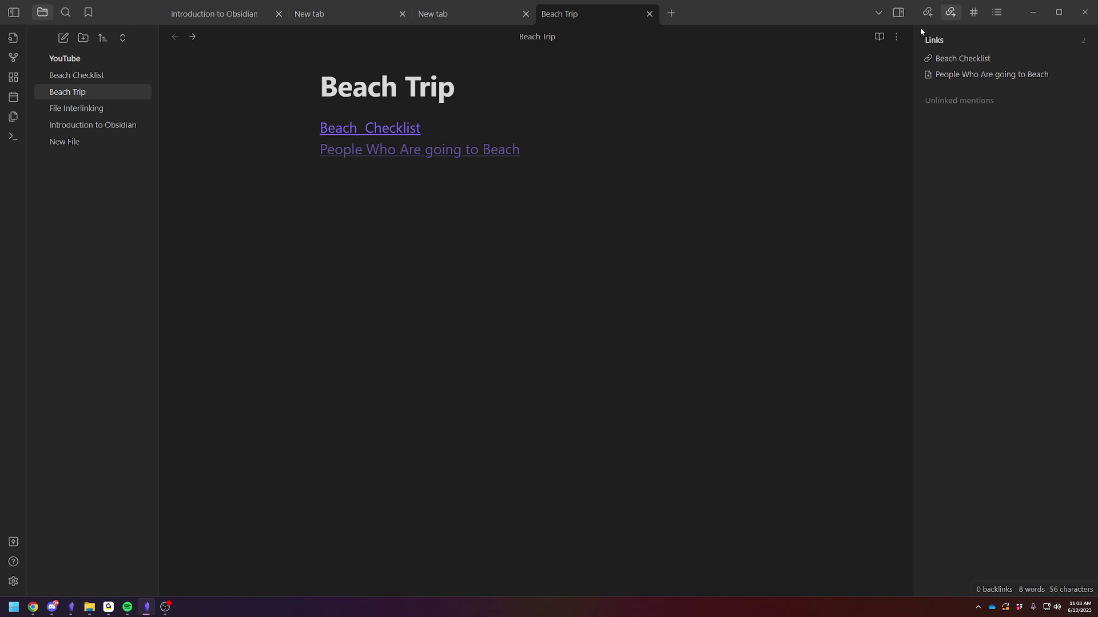
click(649, 14)
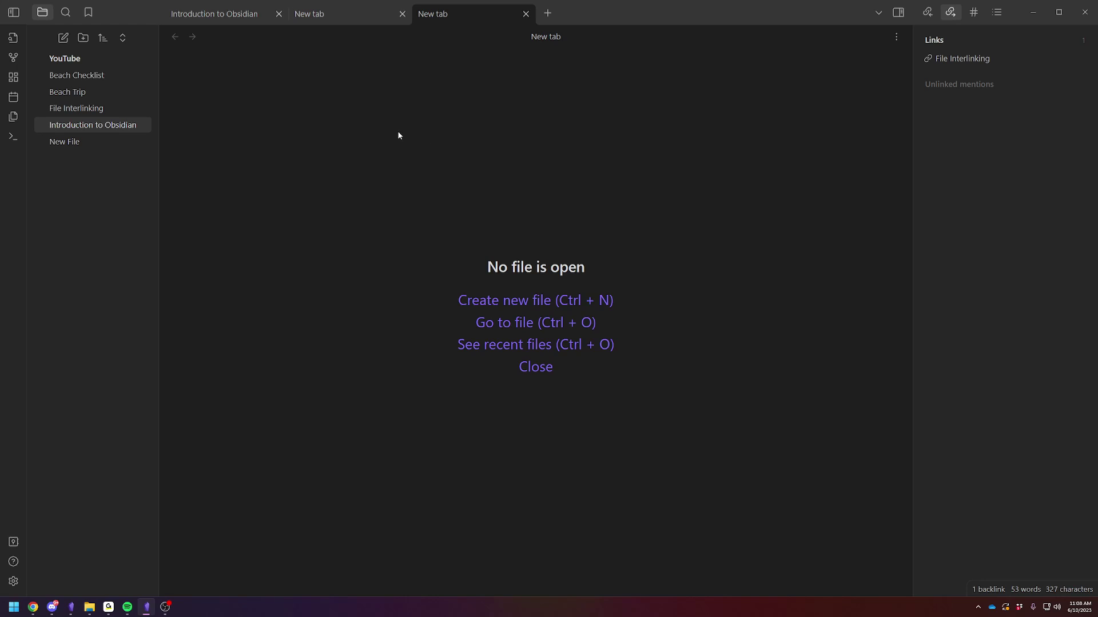
click(526, 13)
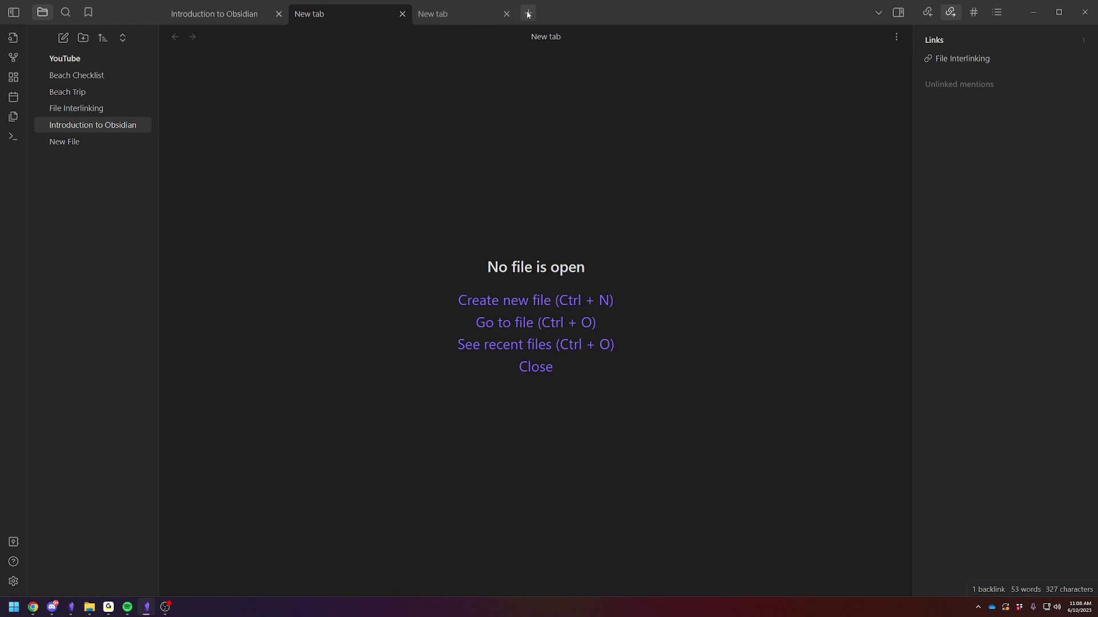
click(403, 14)
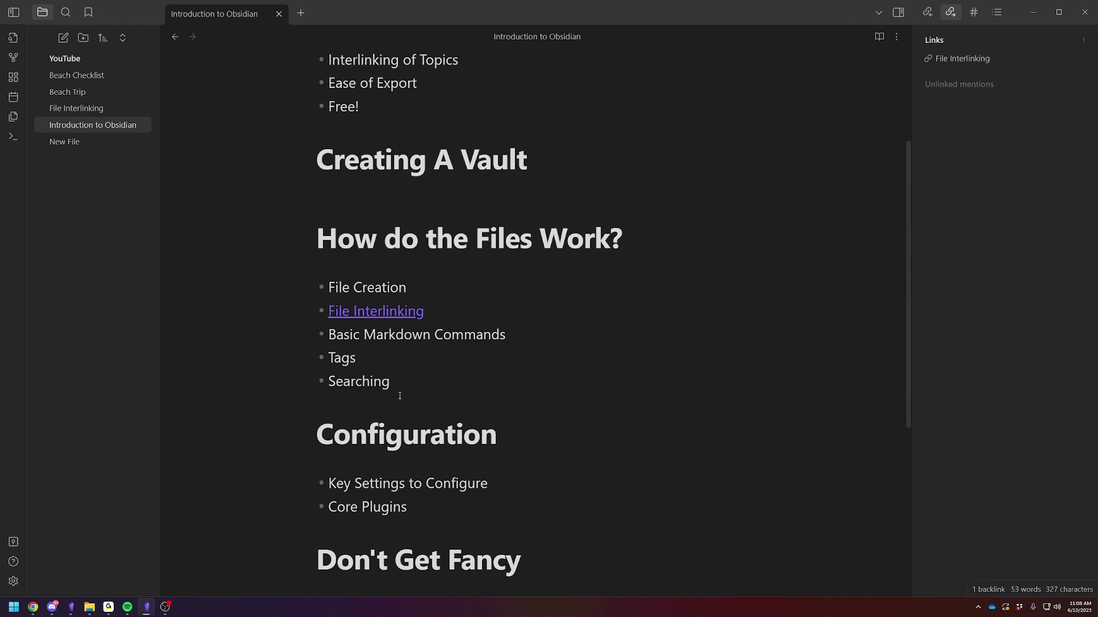
click(504, 373)
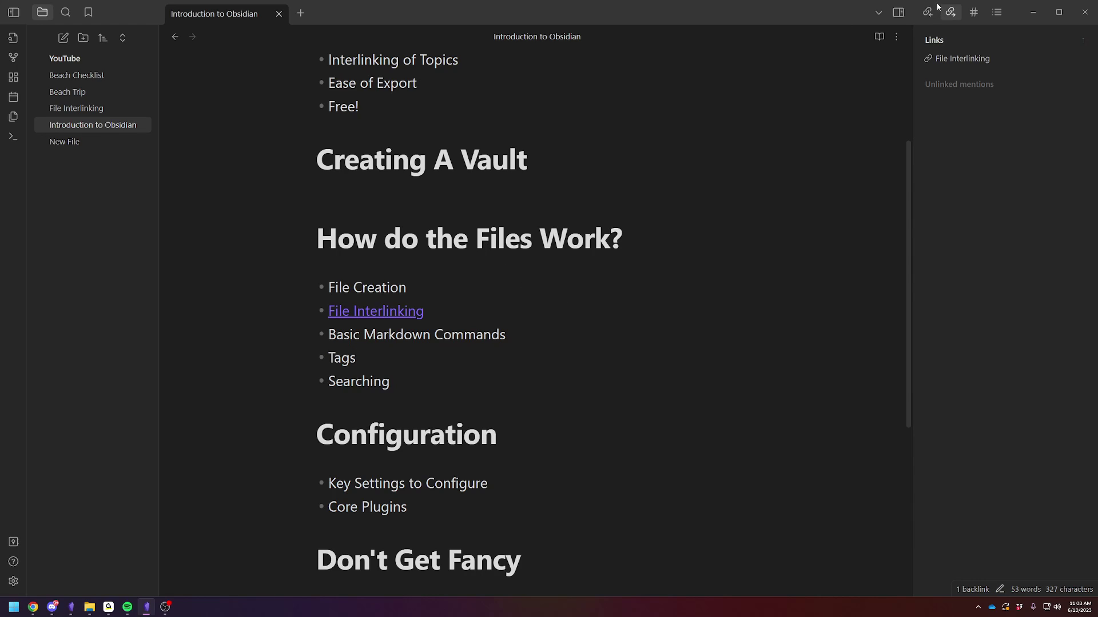
click(898, 12)
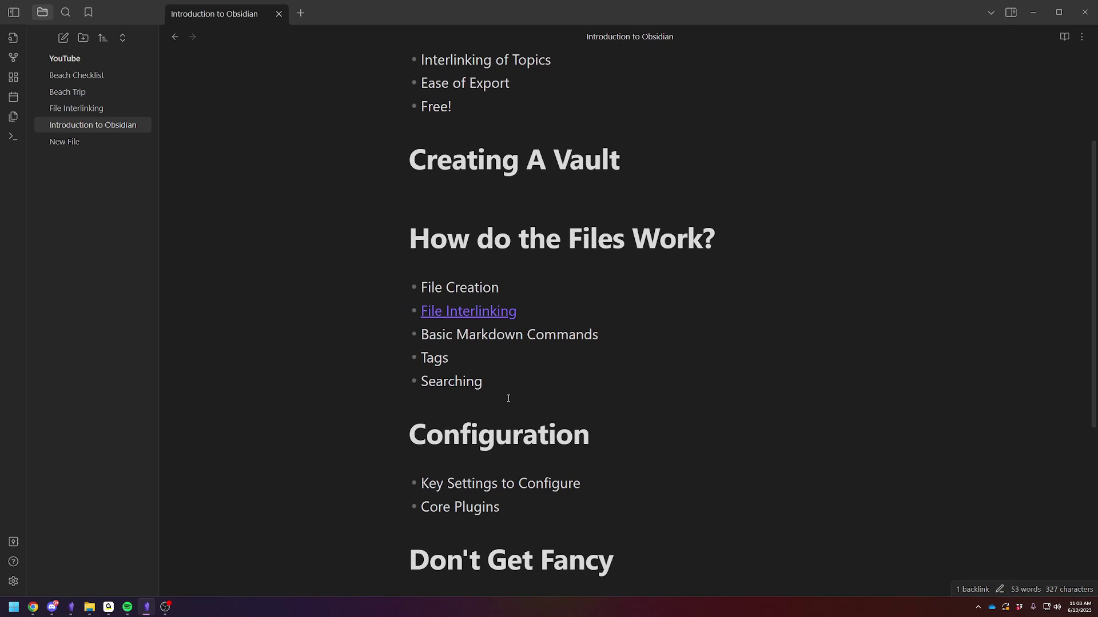
- Put the caret after Searching at the note's end and discard a started link
click(490, 380)
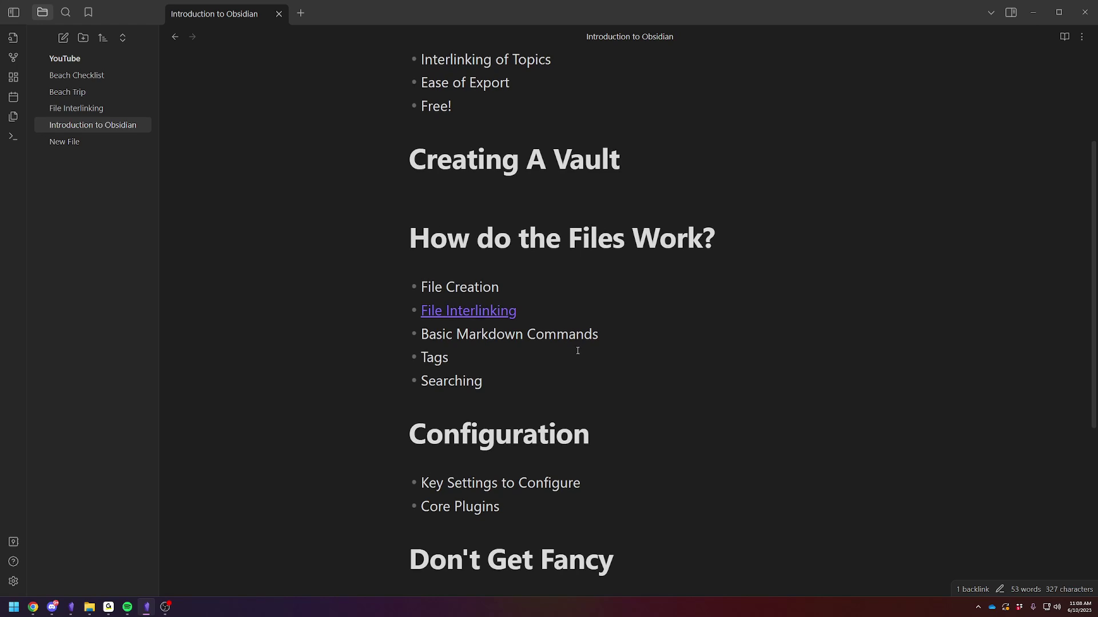
scroll(579, 351, down, 5)
scroll(570, 366, up, 5)
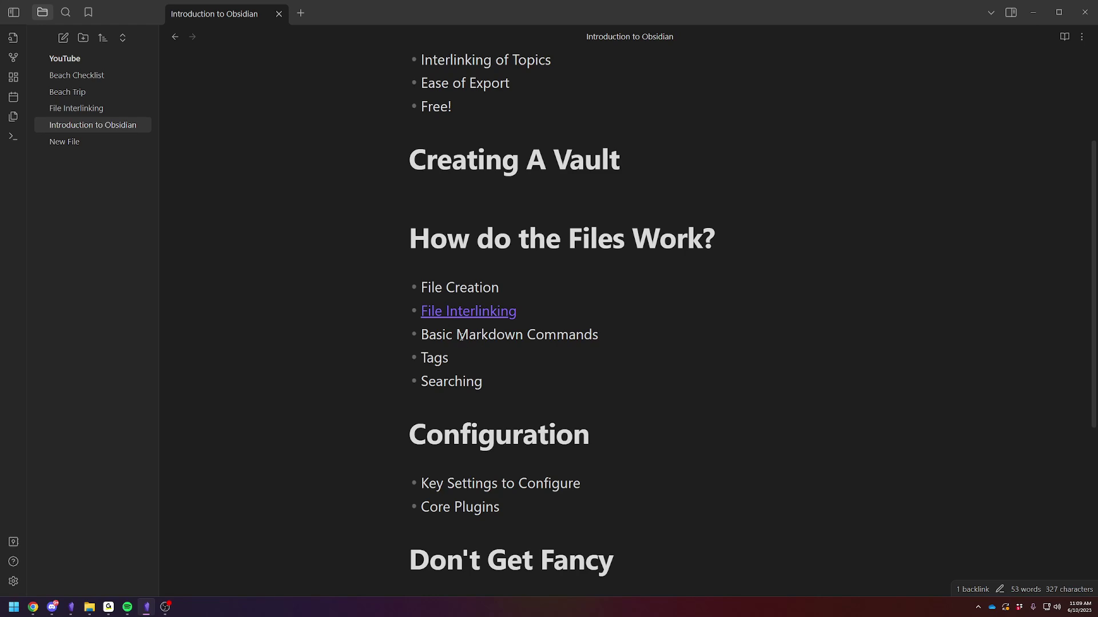
scroll(461, 337, down, 4)
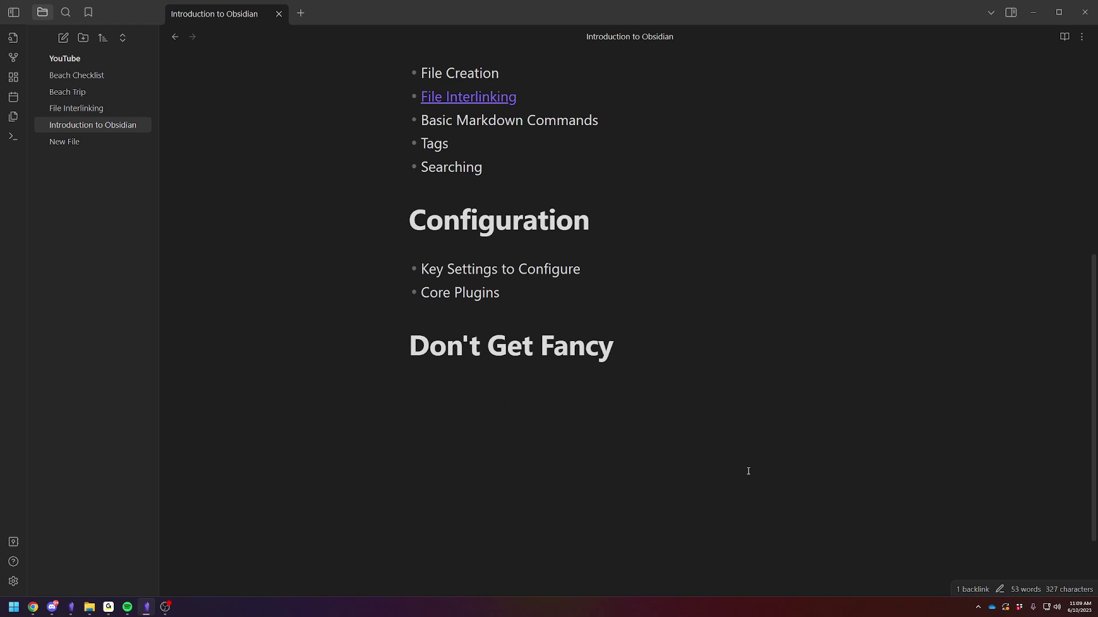
text([[)
key(Escape)
key(BackSpace)
key(BackSpace)
- Type trial '# Heading' and '## Heading 2' lines, then select and delete them
text(# )
text(Heading)
key(Return)
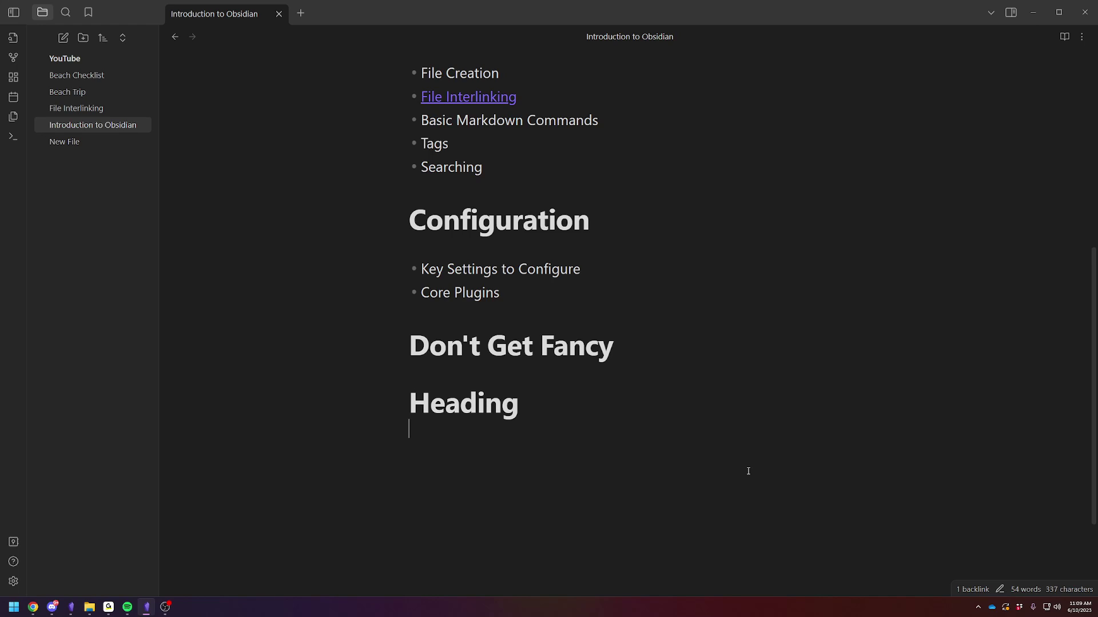
text(## Heading 2)
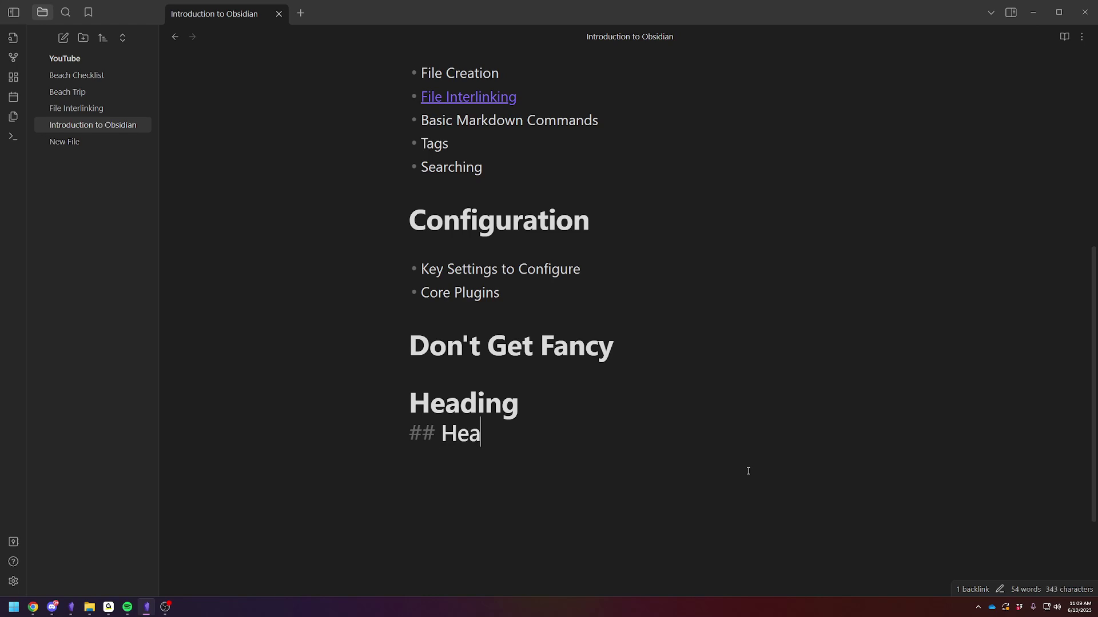
key(Return)
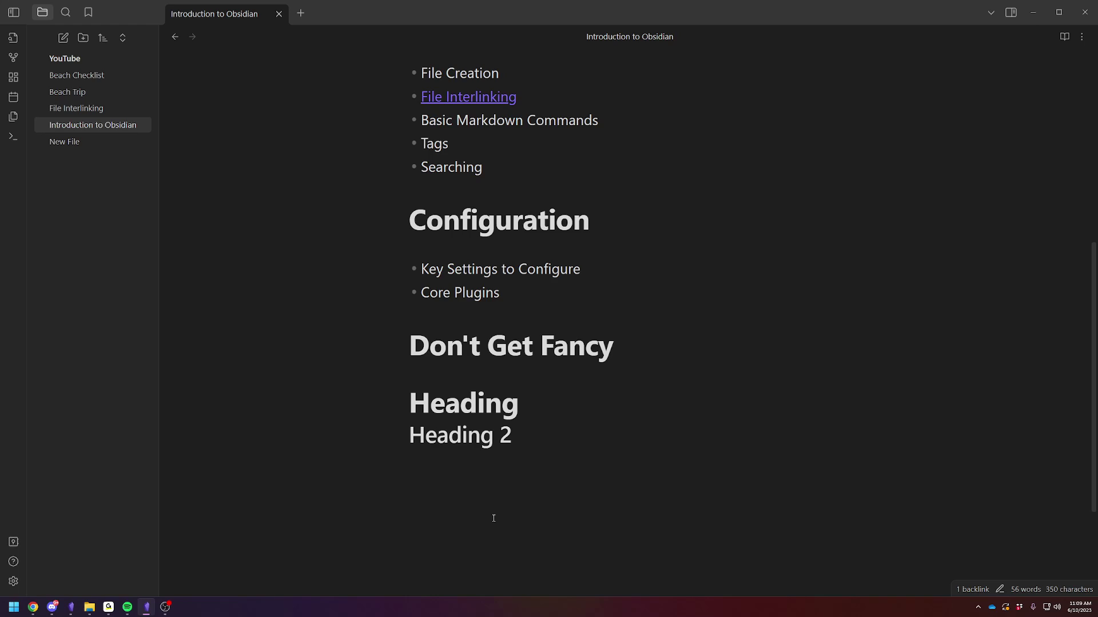
drag(489, 539, 397, 392)
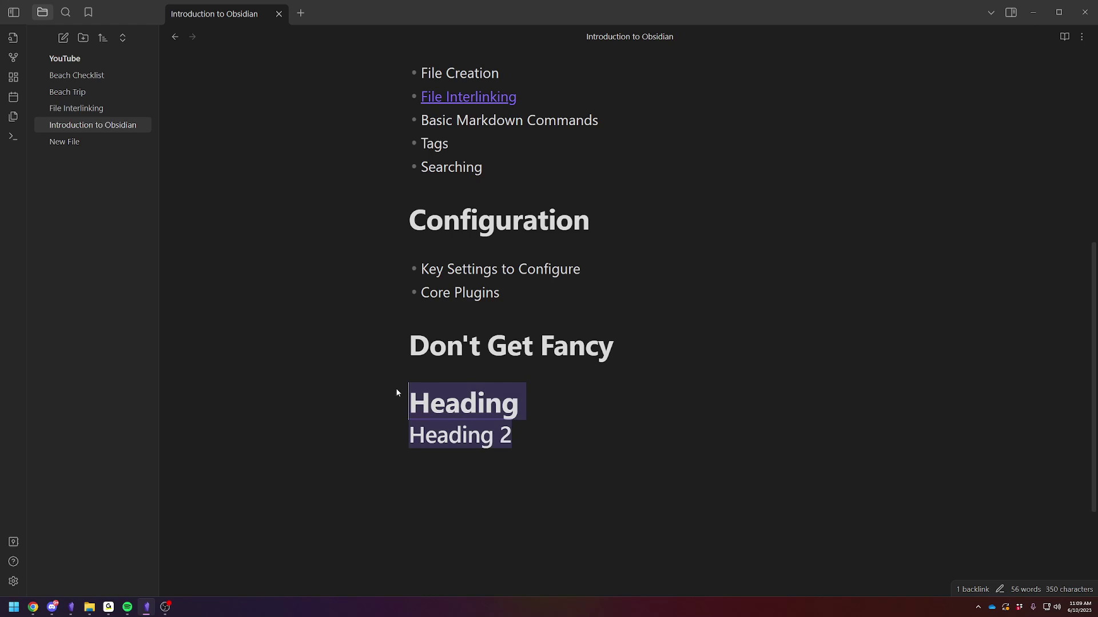
key(BackSpace)
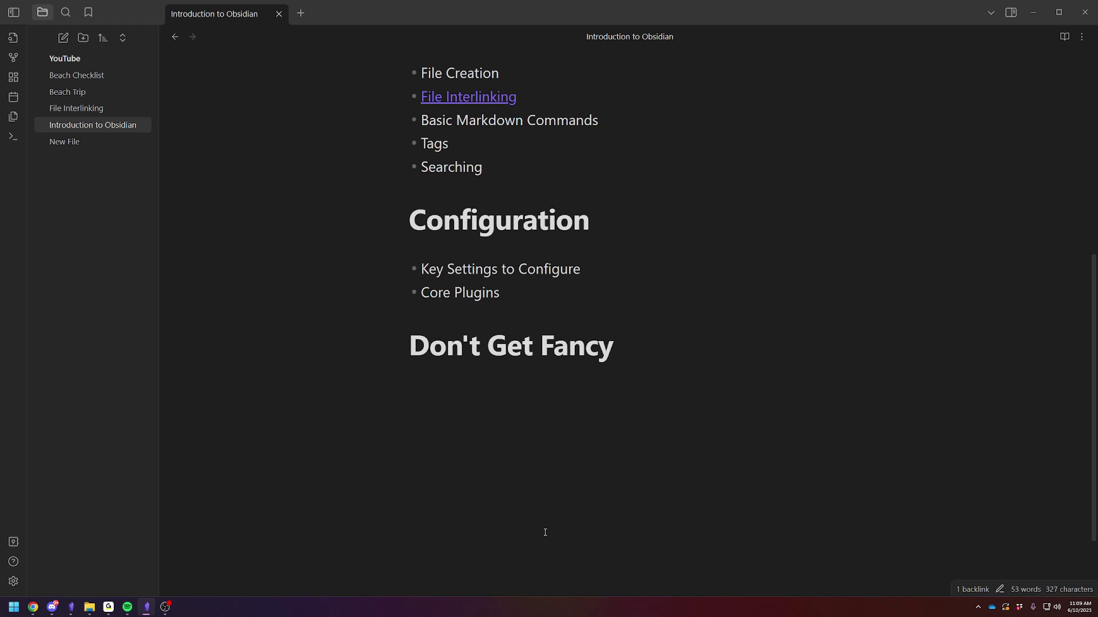
- Type the #People tag on the empty line under the Don't Get Fancy heading
scroll(522, 466, up, 5)
scroll(515, 424, down, 2)
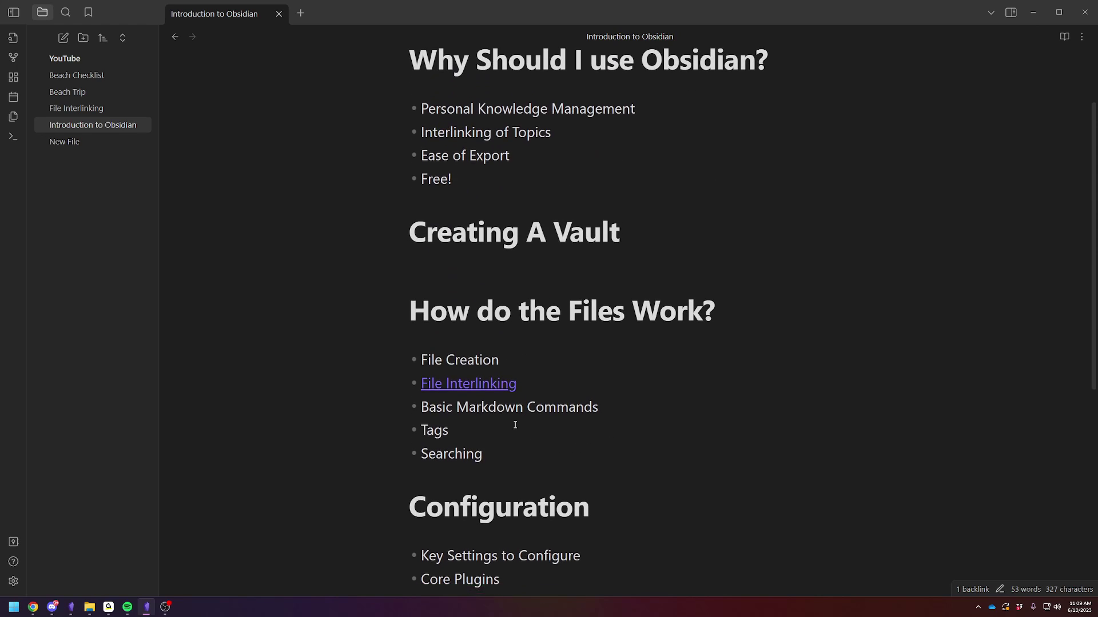
scroll(485, 420, down, 3)
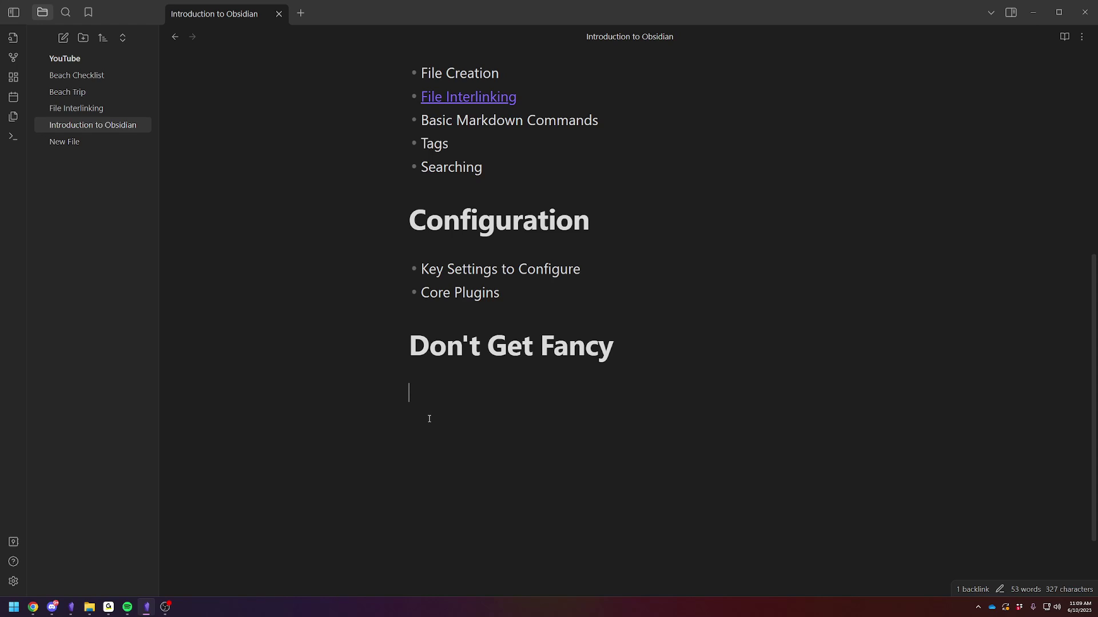
scroll(412, 327, up, 2)
scroll(420, 449, down, 3)
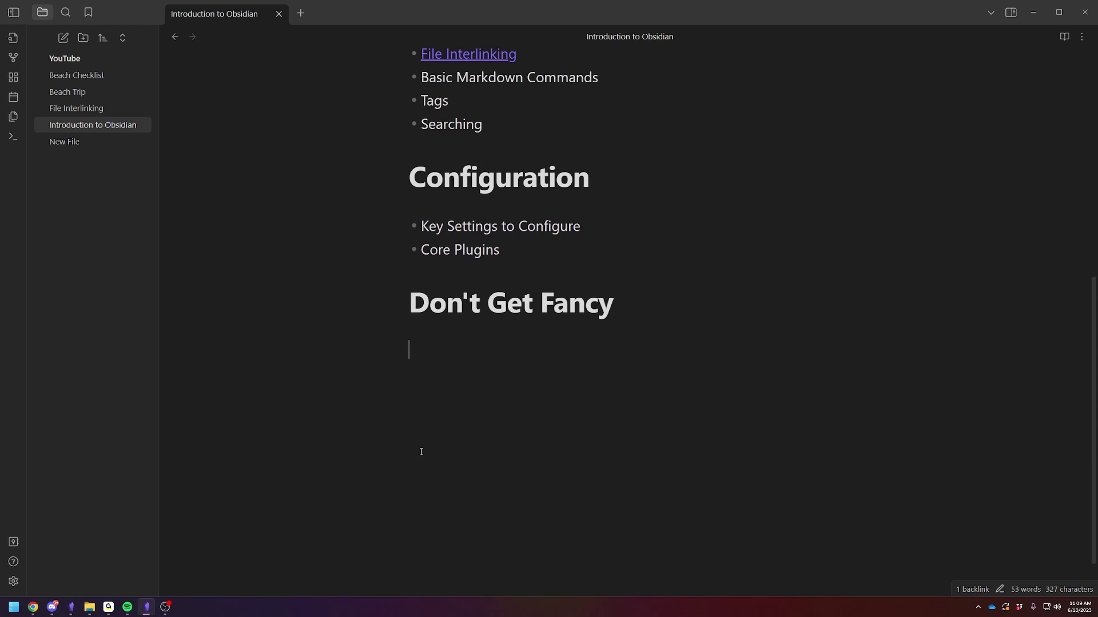
scroll(421, 451, up, 1)
scroll(428, 456, down, 1)
text(#People)
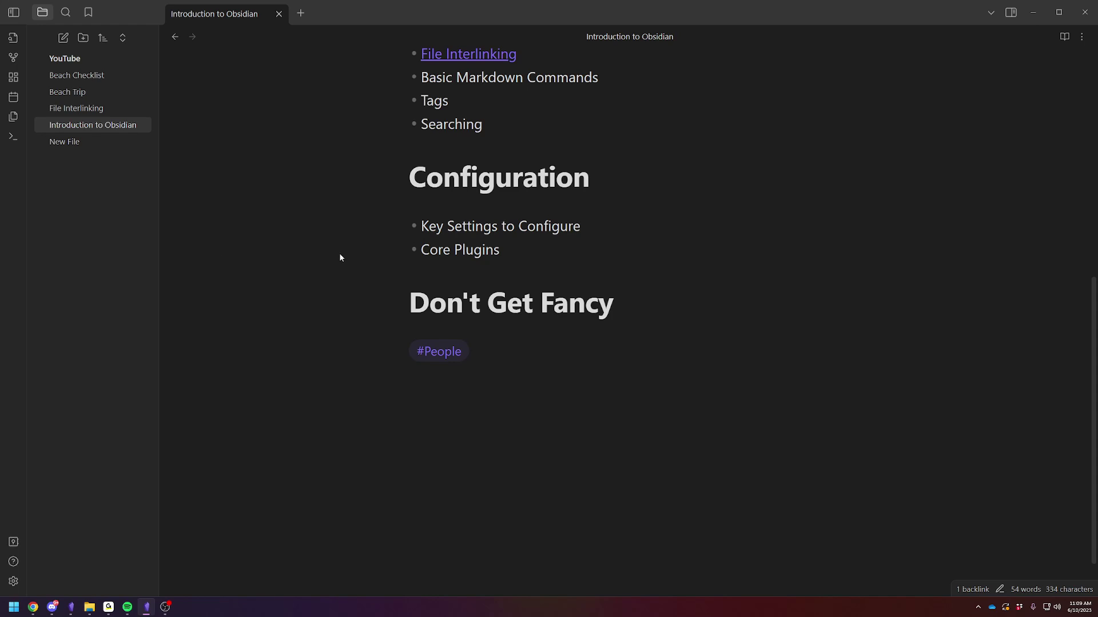
- Create a note titled with the person's name, tagged #People, reading 'I met him at the mixer'
key(ctrl+n)
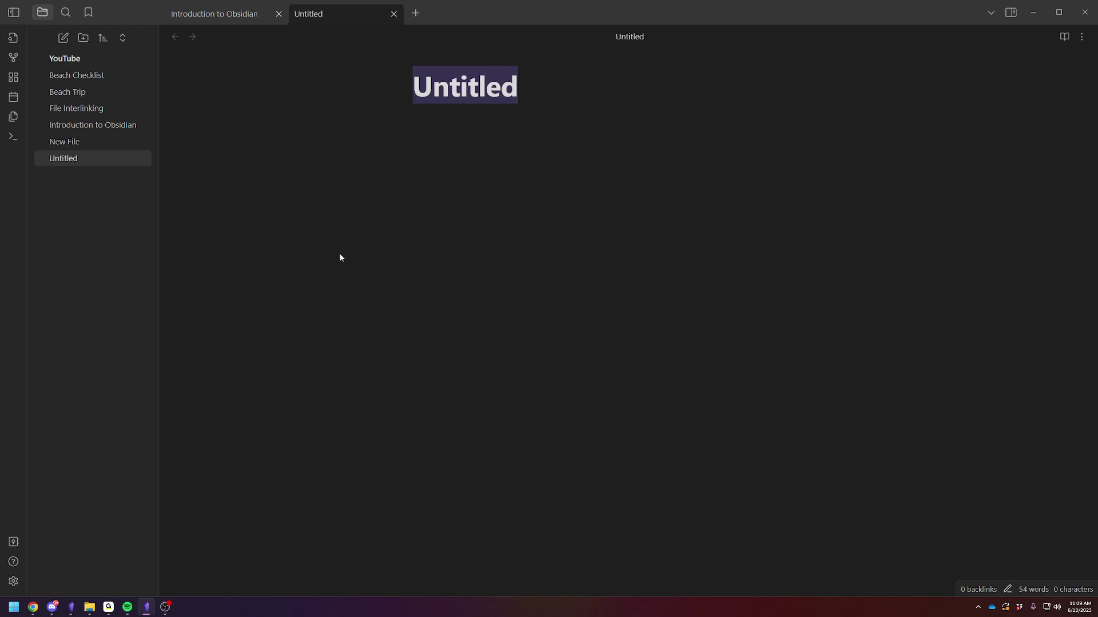
text(John Smith)
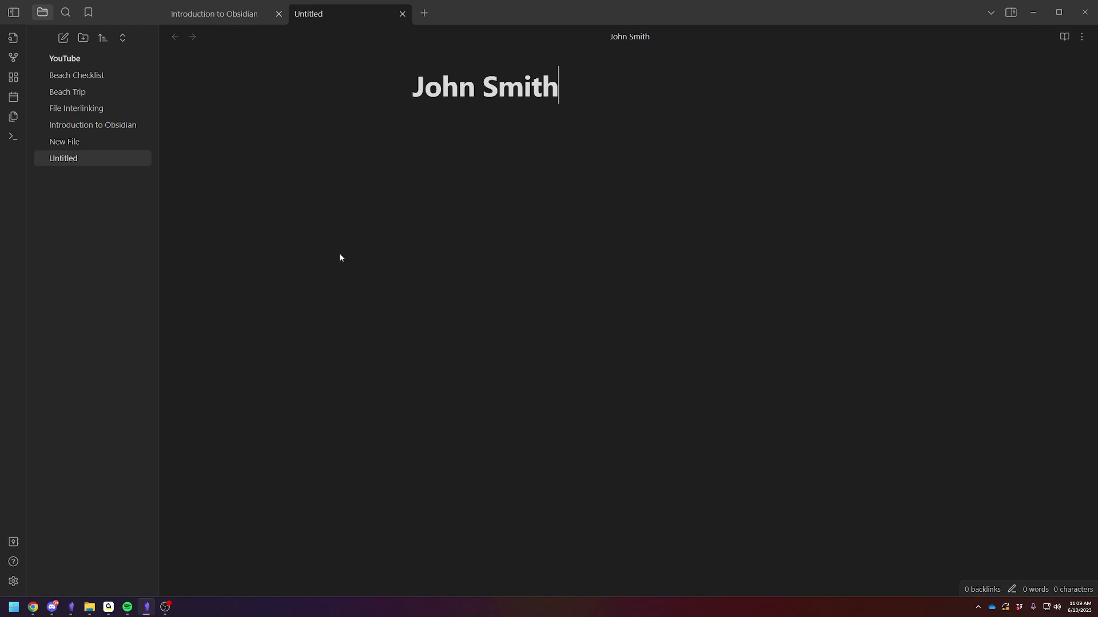
key(Return)
text(#People)
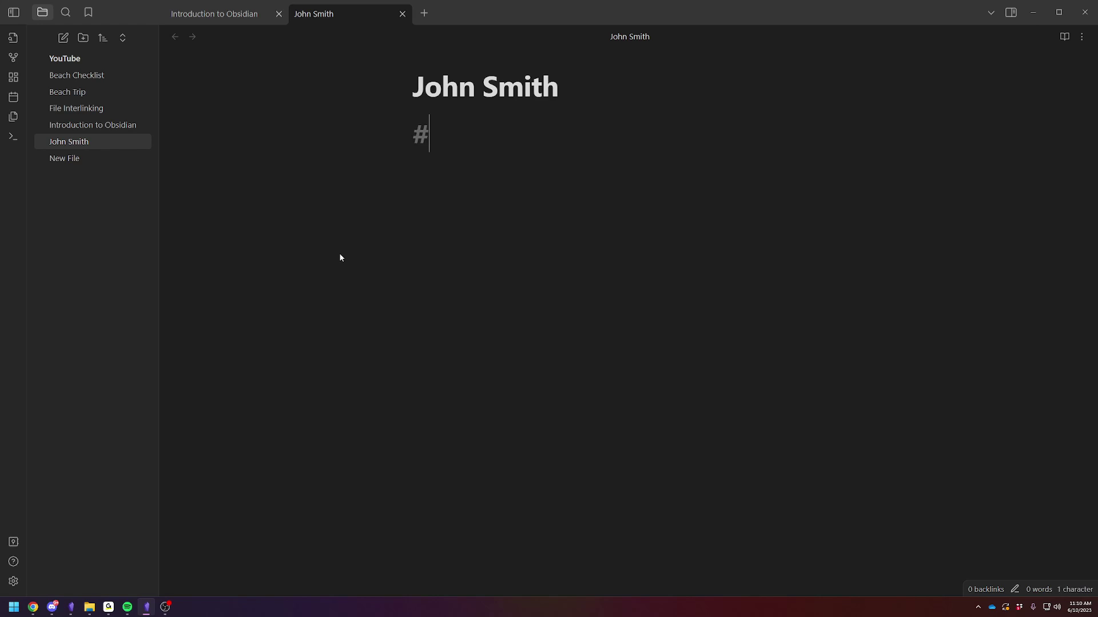
key(Return)
key(Return)
key(Return)
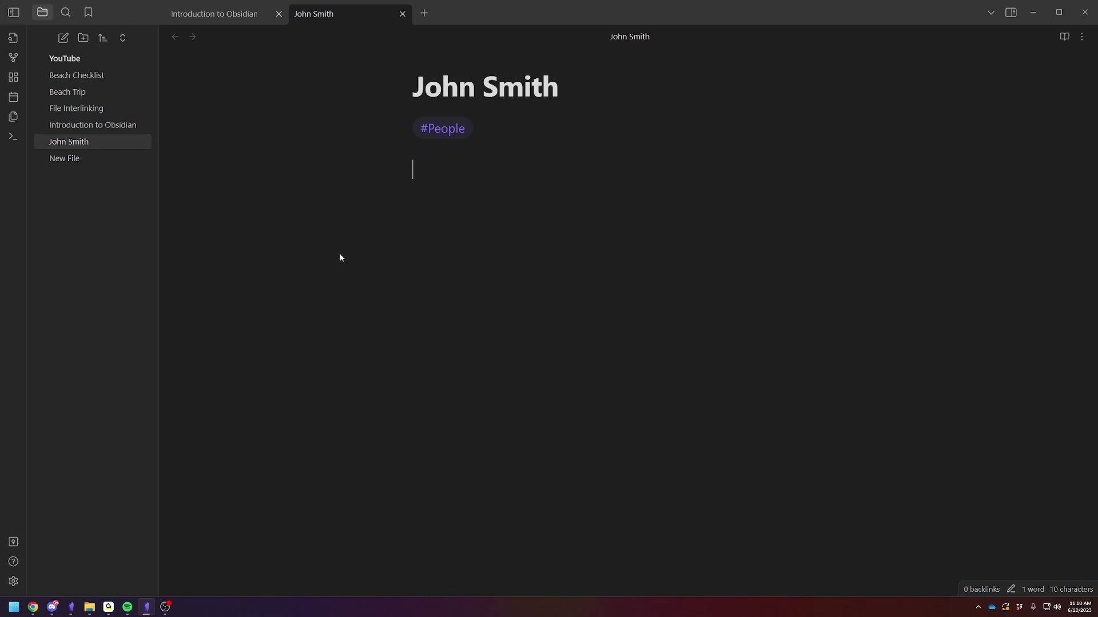
text(I met hi)
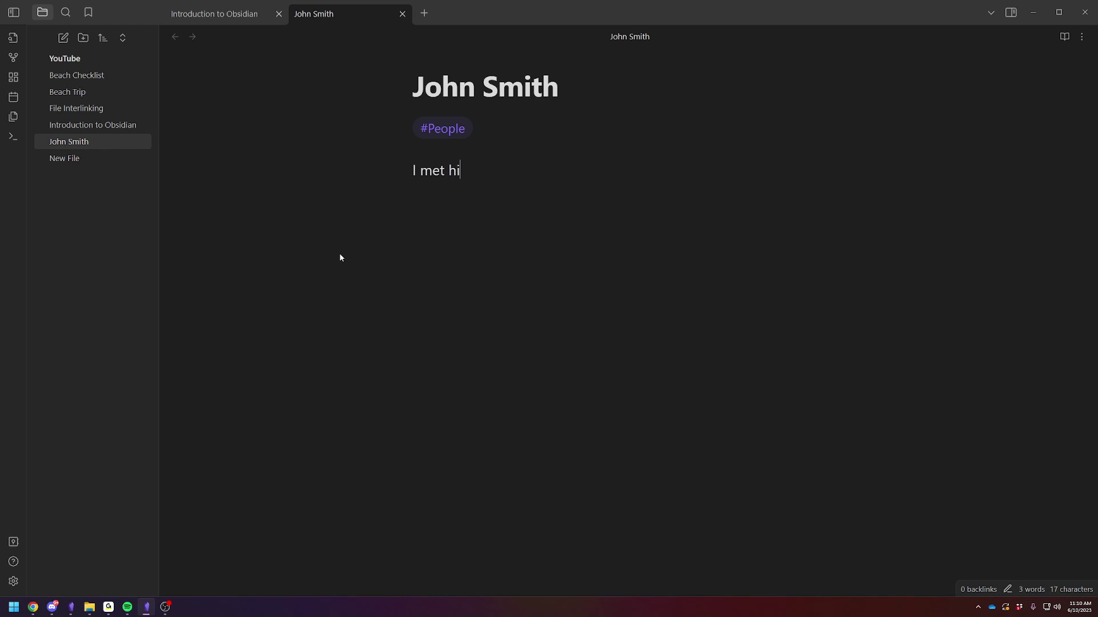
text(m at the mixer)
- Create a second person note, correct its title, and tag it #People
key(ctrl+n)
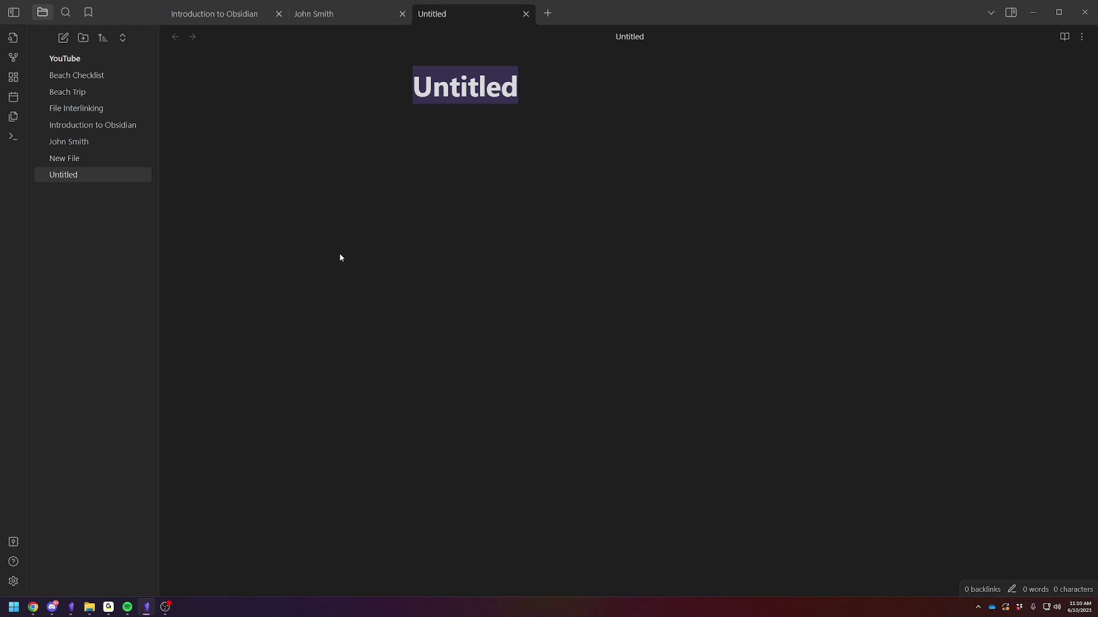
text(Susey)
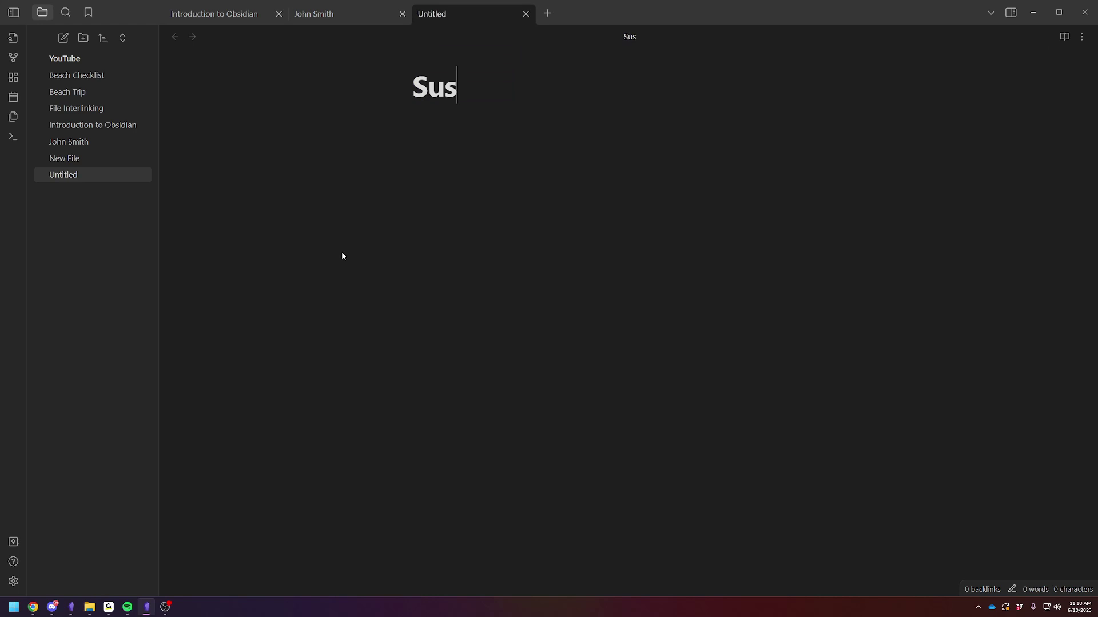
key(BackSpace)
key(BackSpace)
text(y)
key(Return)
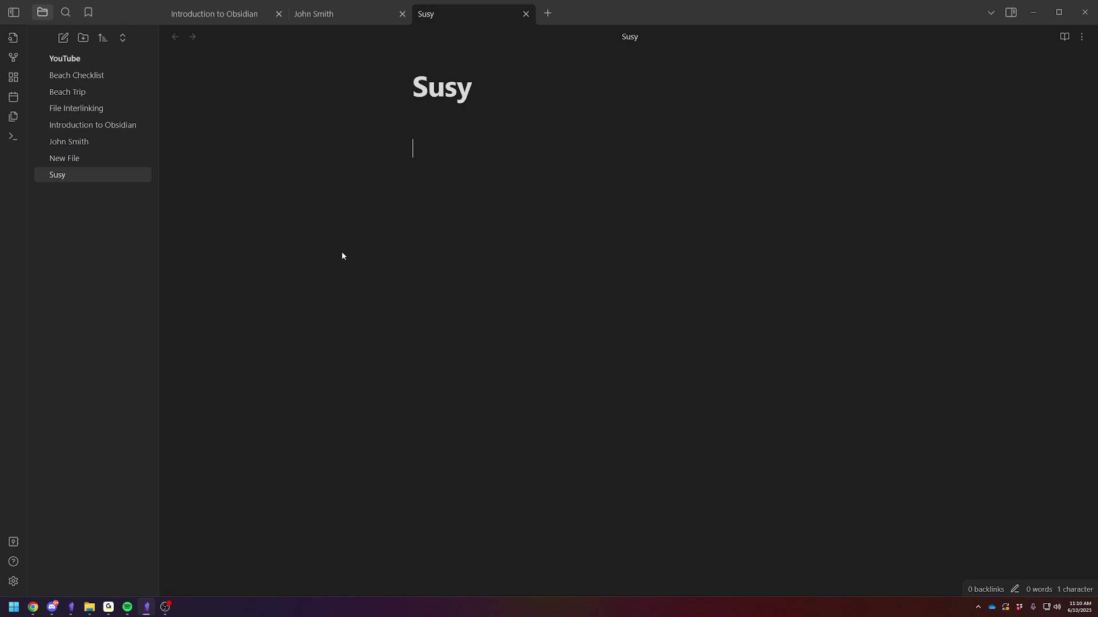
click(456, 86)
click(474, 89)
key(BackSpace)
text(an)
click(465, 129)
text(#people)
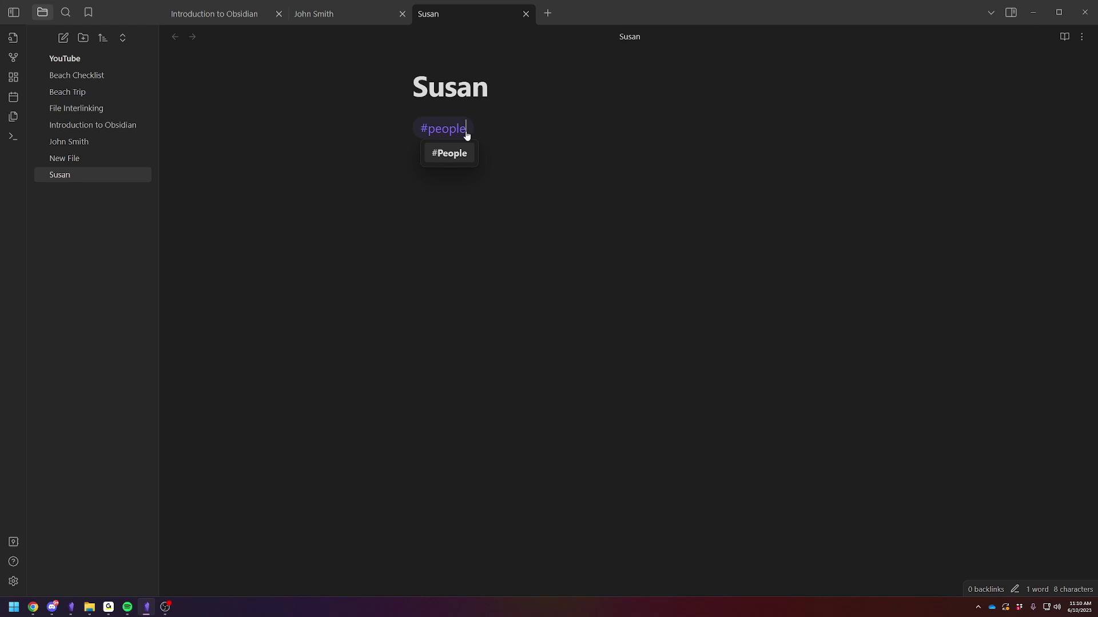
key(Return)
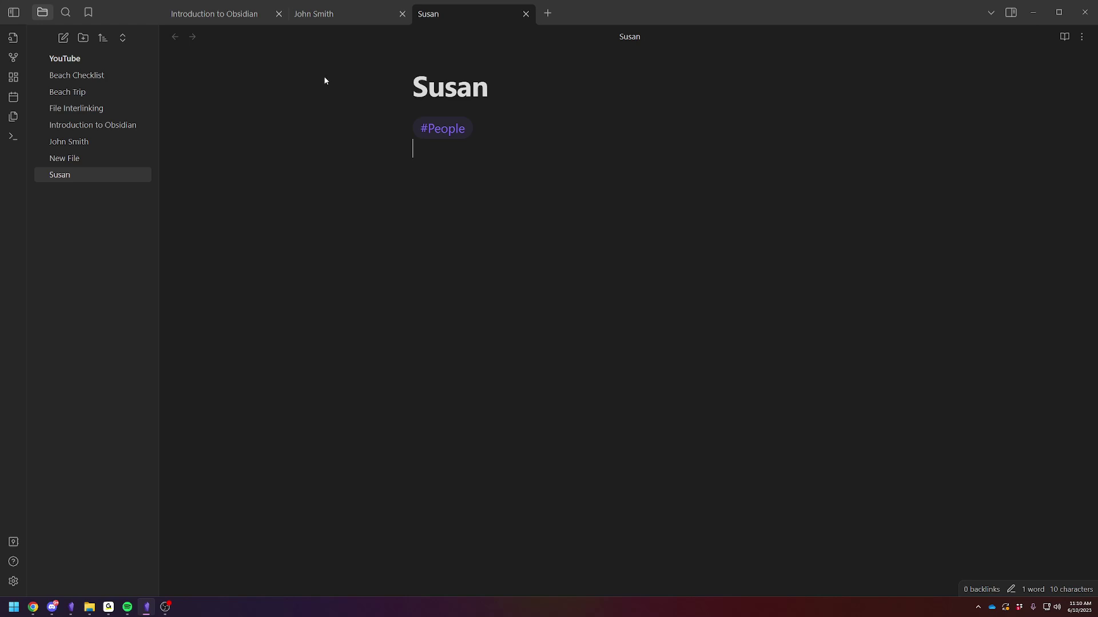
- Search for all notes tagged #People from the Tags pane
click(1011, 12)
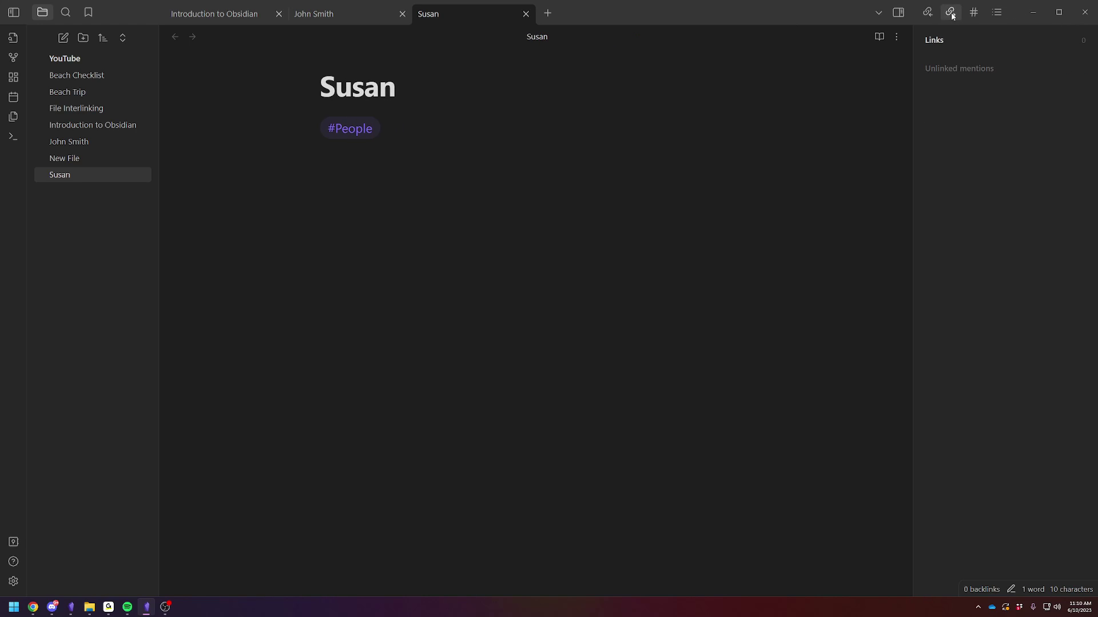
click(973, 12)
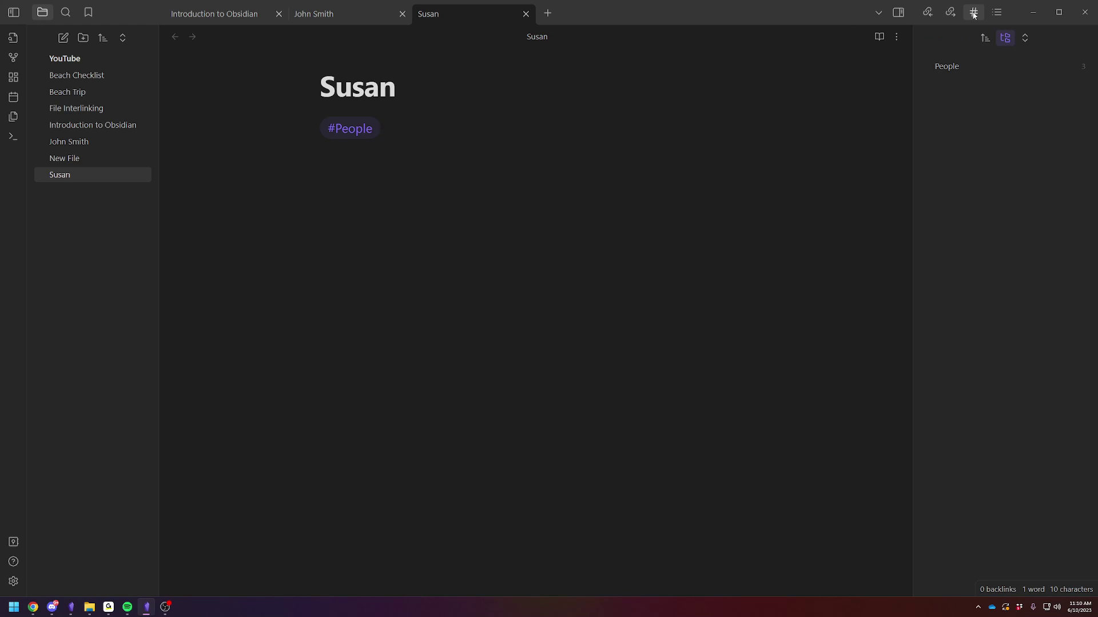
click(965, 67)
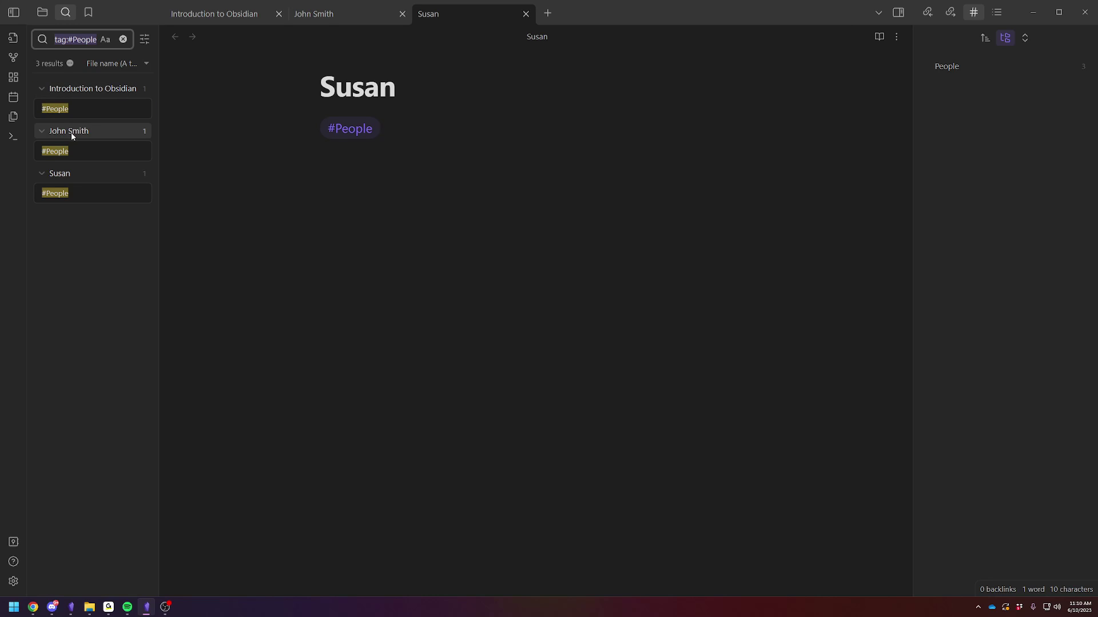
click(396, 162)
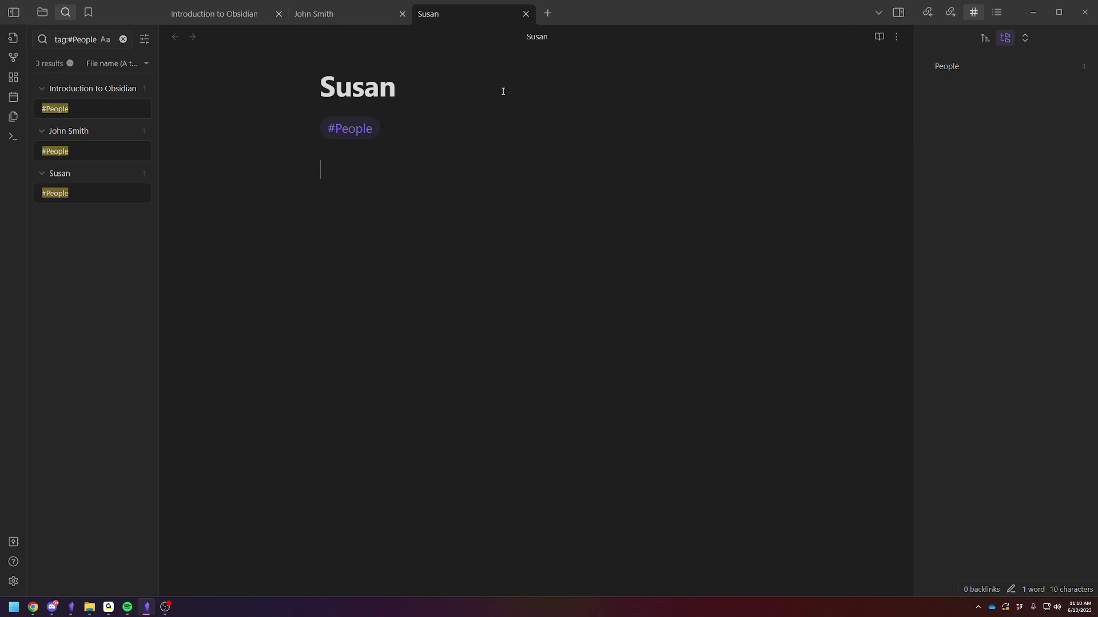
- Close both person notes, hide the tags panel, clear the tag search, and show the file list
click(525, 16)
click(402, 15)
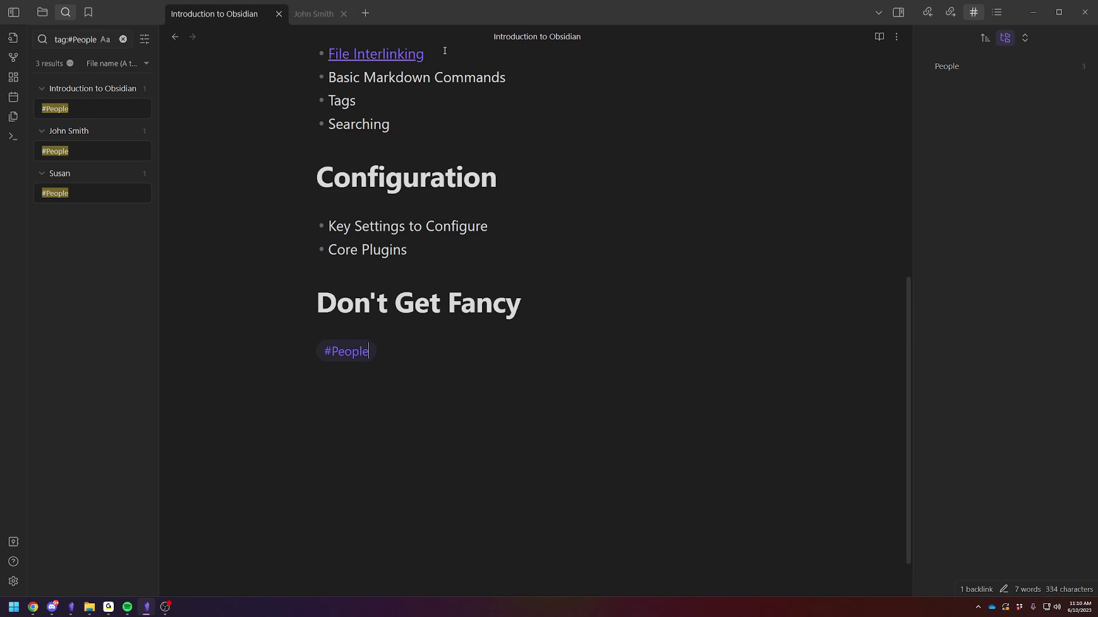
click(898, 12)
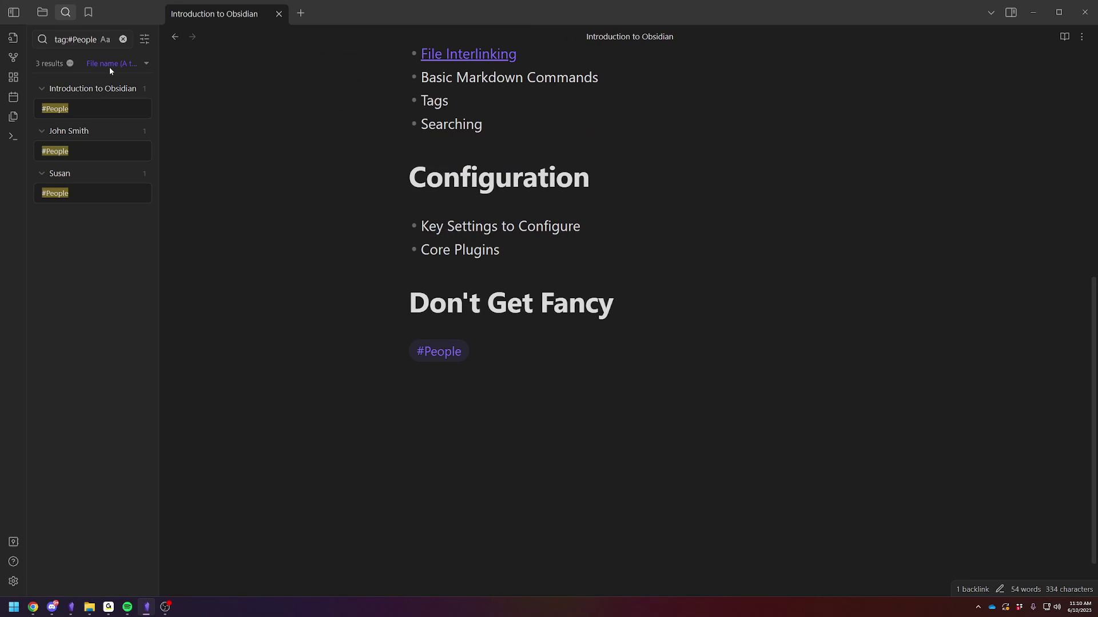
scroll(343, 349, up, 3)
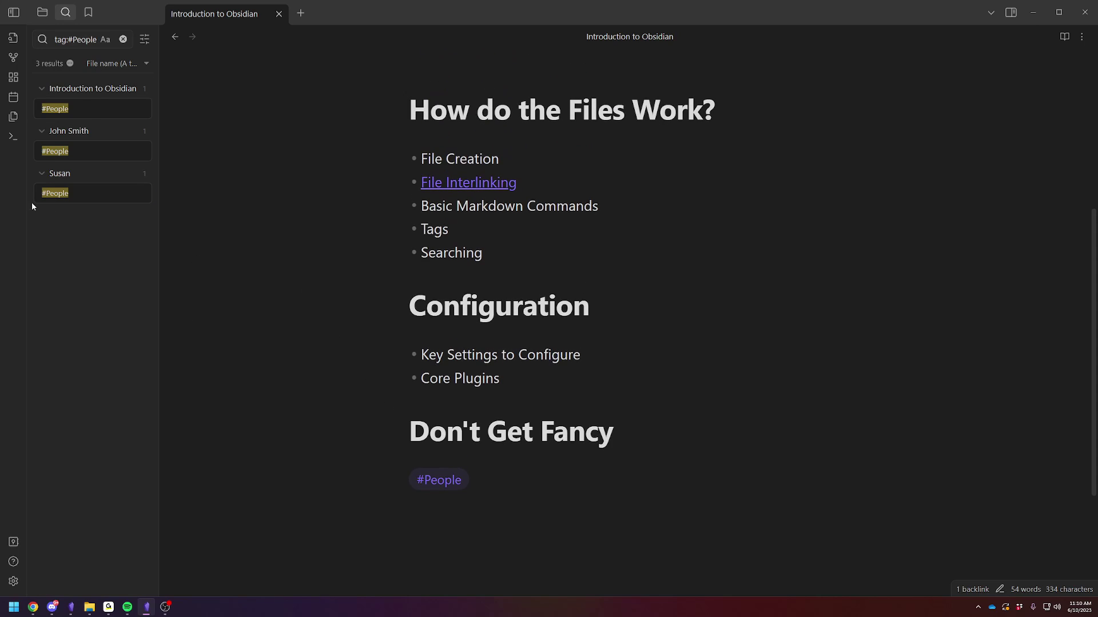
click(123, 39)
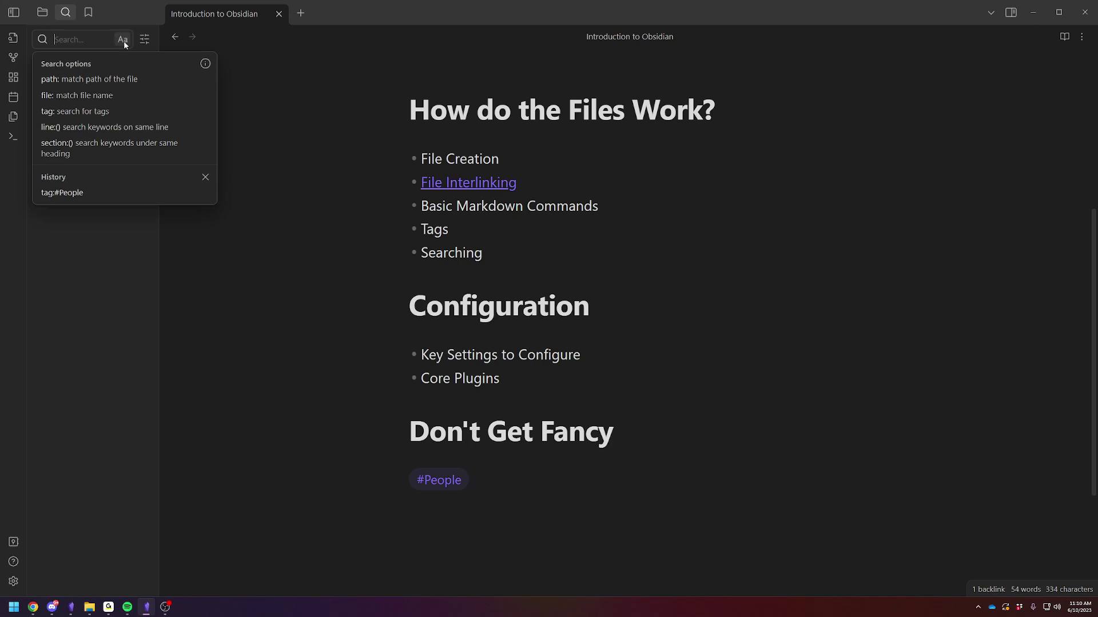
click(352, 170)
click(45, 13)
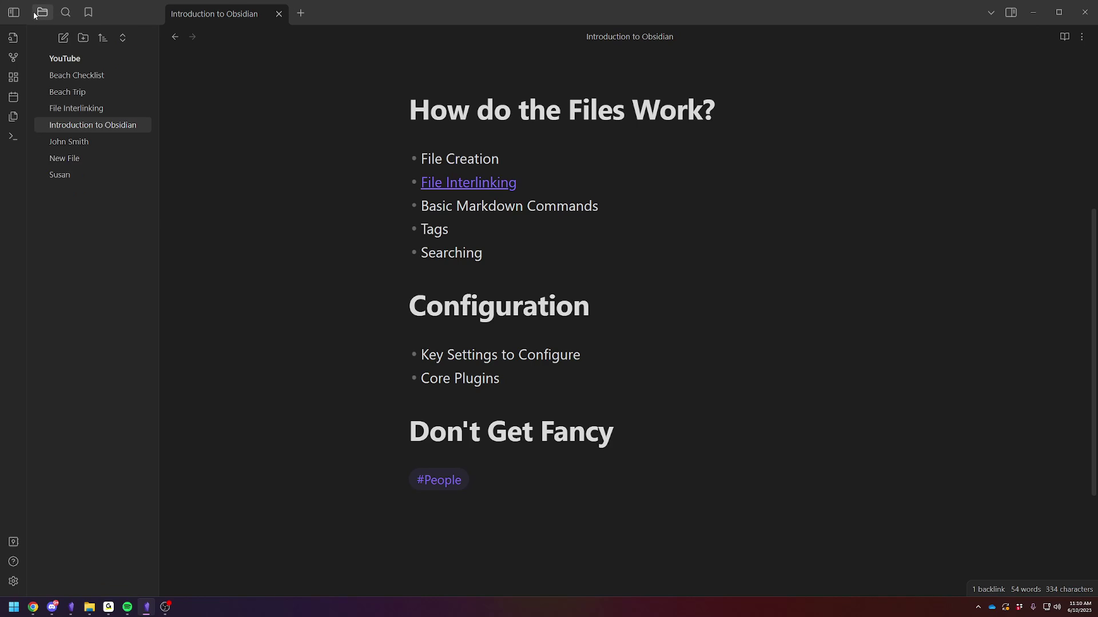
click(13, 12)
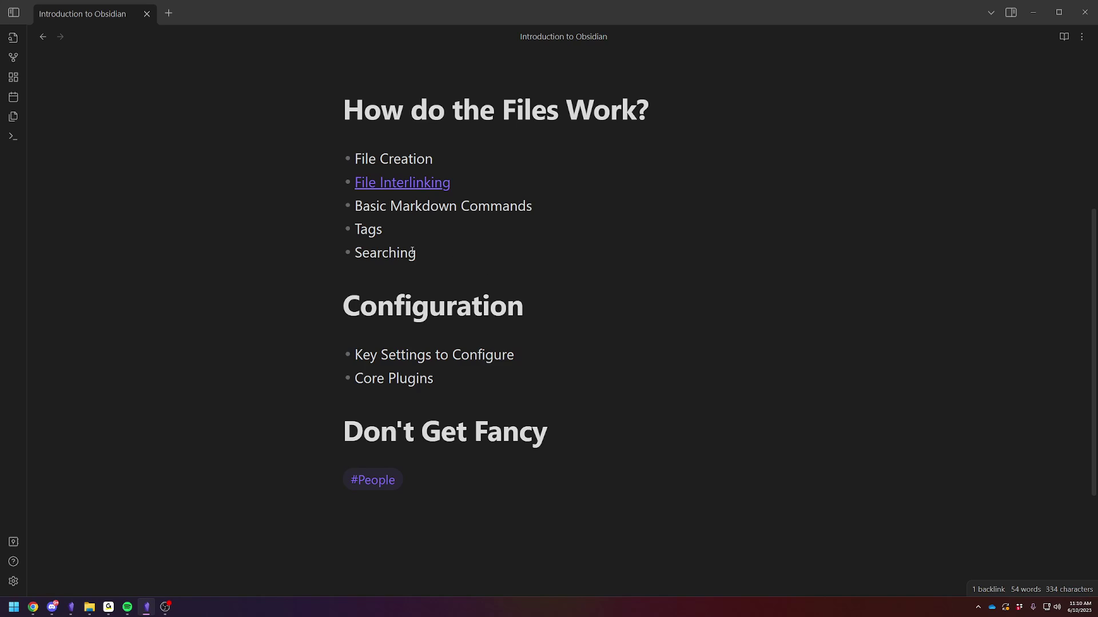
scroll(429, 255, up, 2)
click(14, 12)
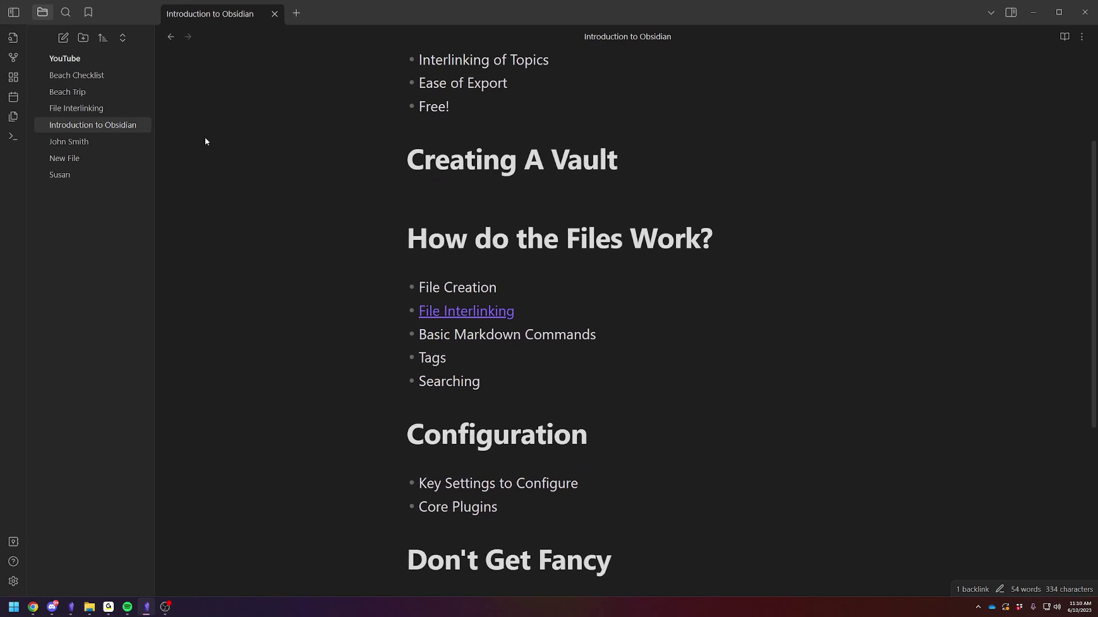
click(66, 12)
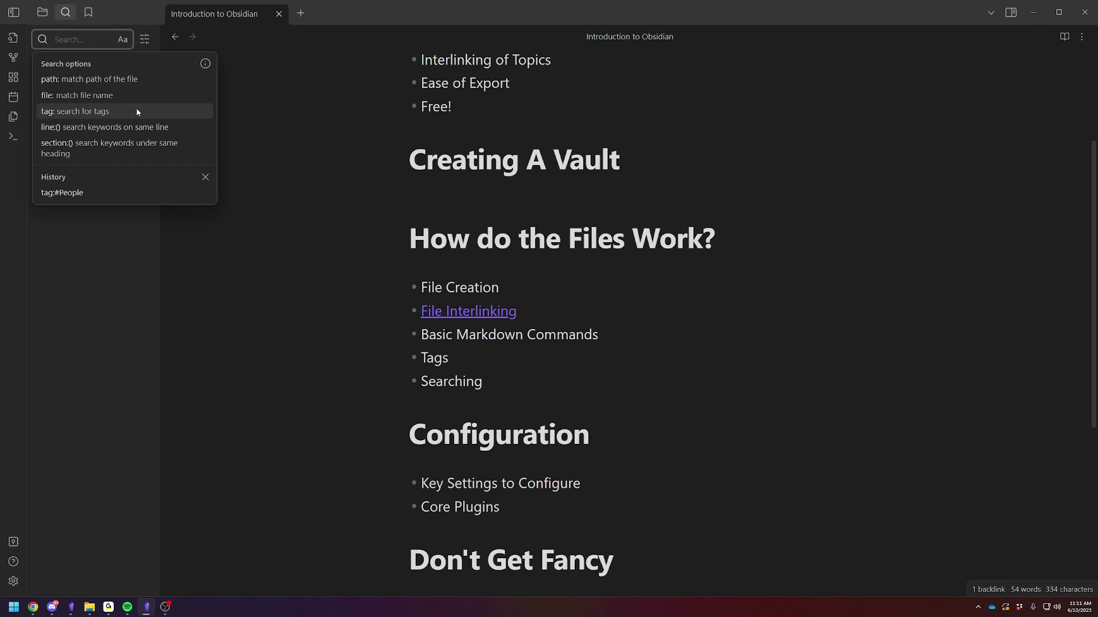
text(john)
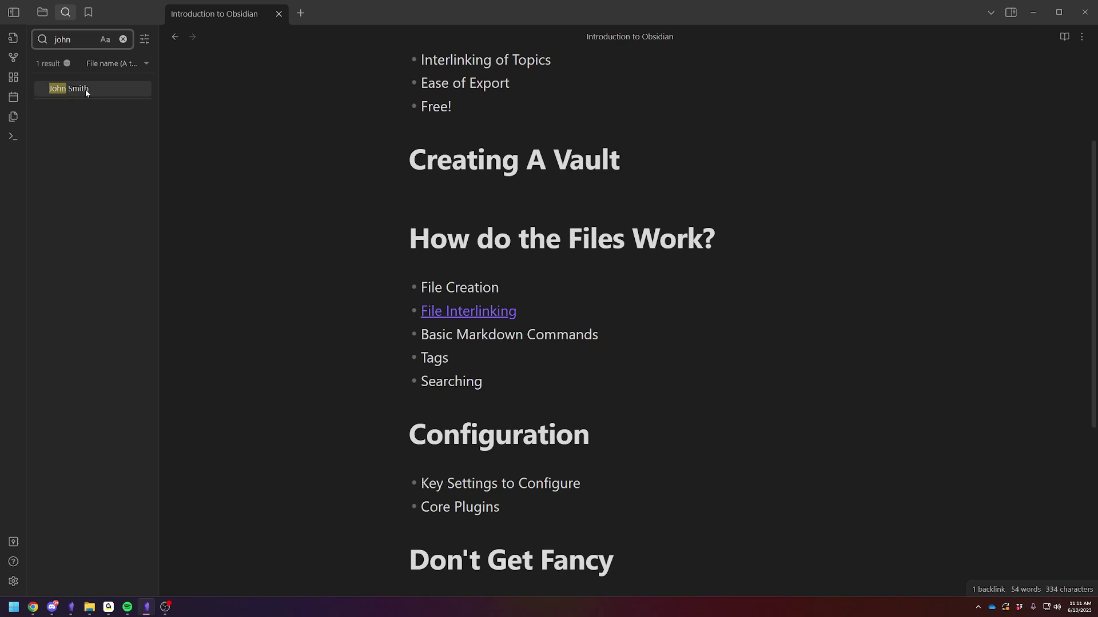
click(70, 89)
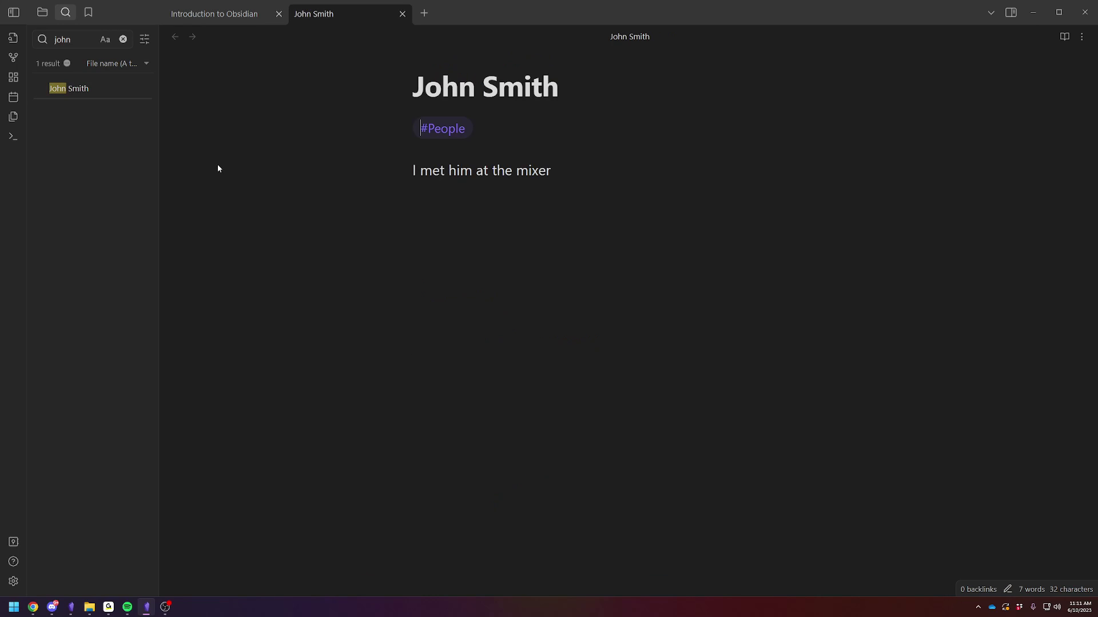
click(224, 8)
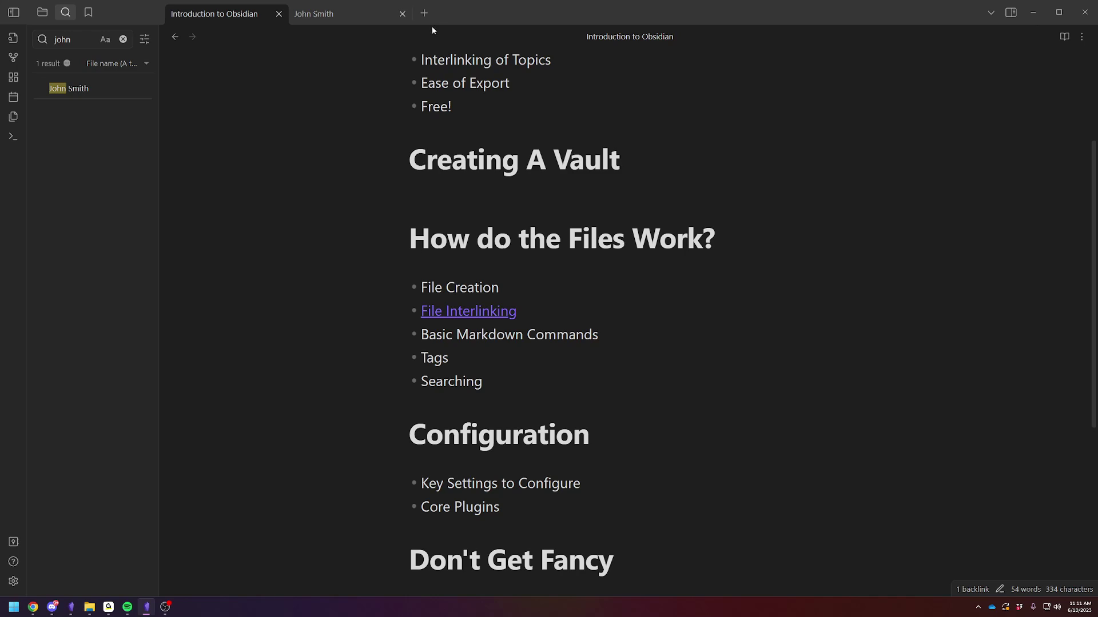
scroll(329, 479, down, 3)
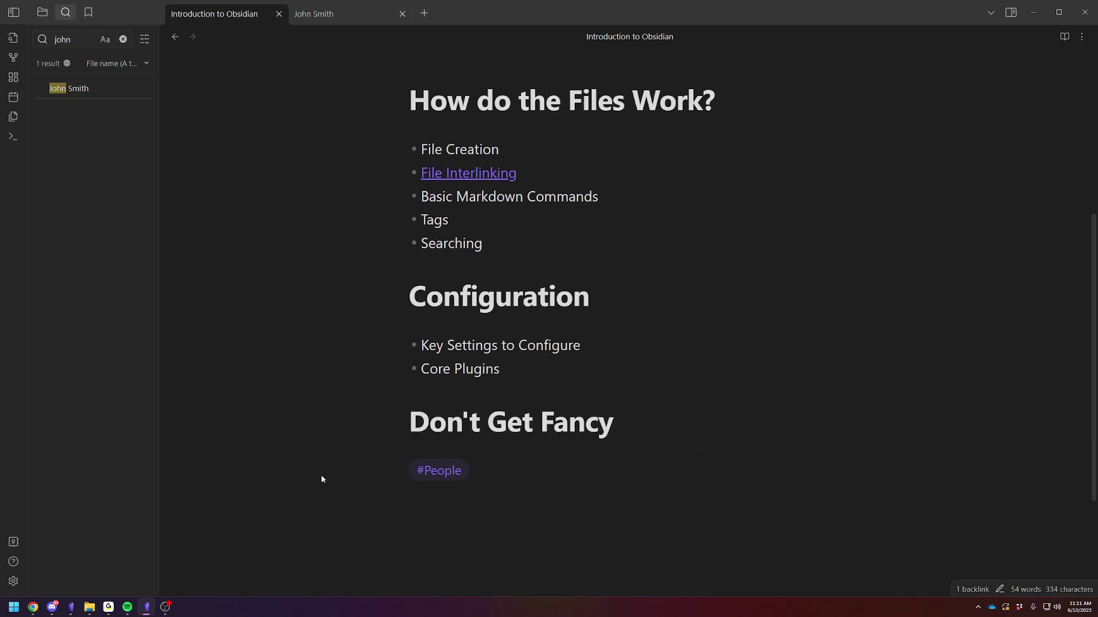
click(14, 582)
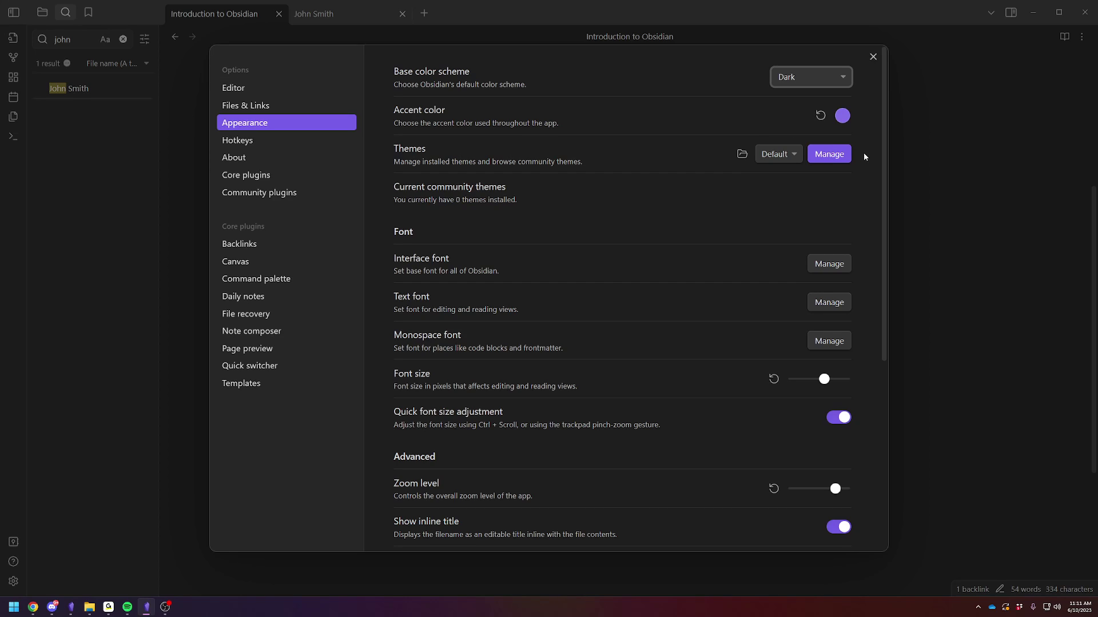
mouse_move(883, 159)
mouse_down()
mouse_move(890, 199)
mouse_move(880, 161)
mouse_up()
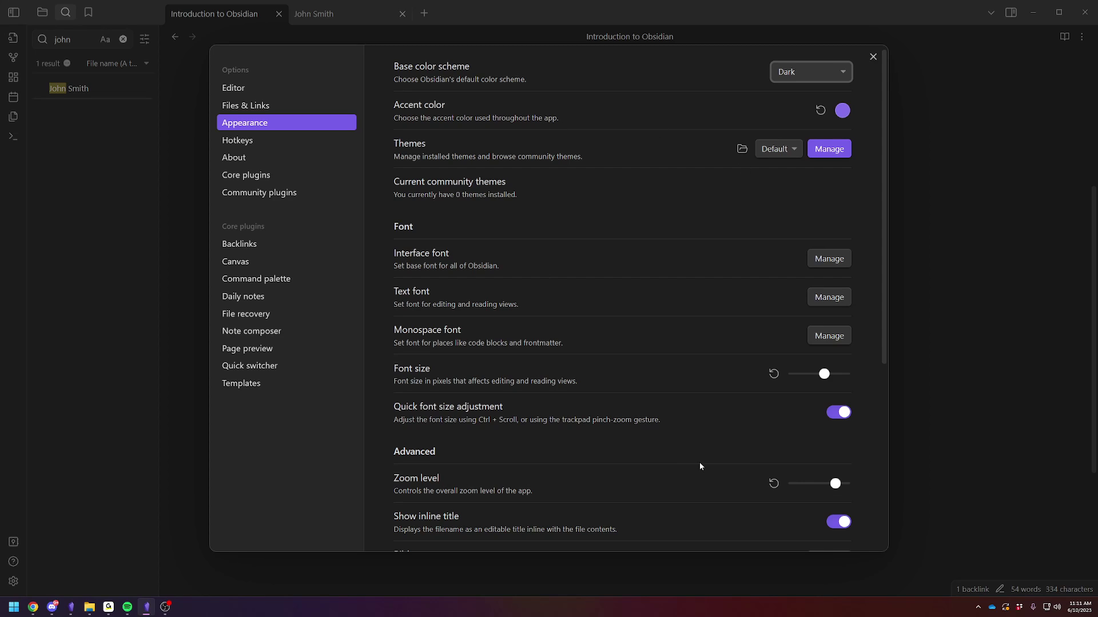
mouse_move(838, 485)
drag(838, 486, 813, 486)
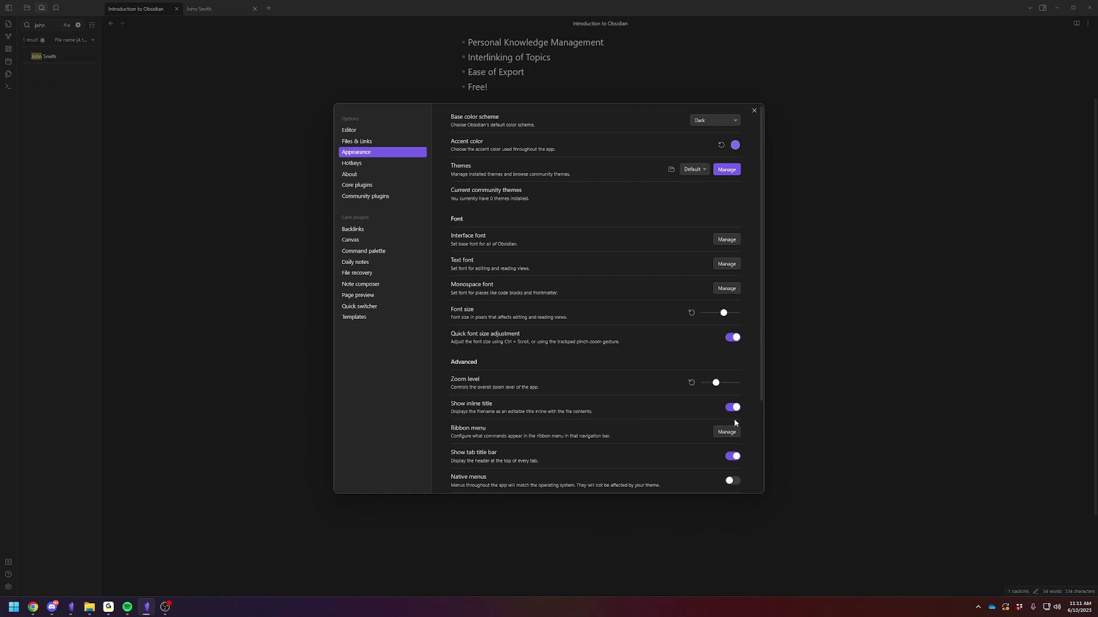
drag(717, 382, 729, 388)
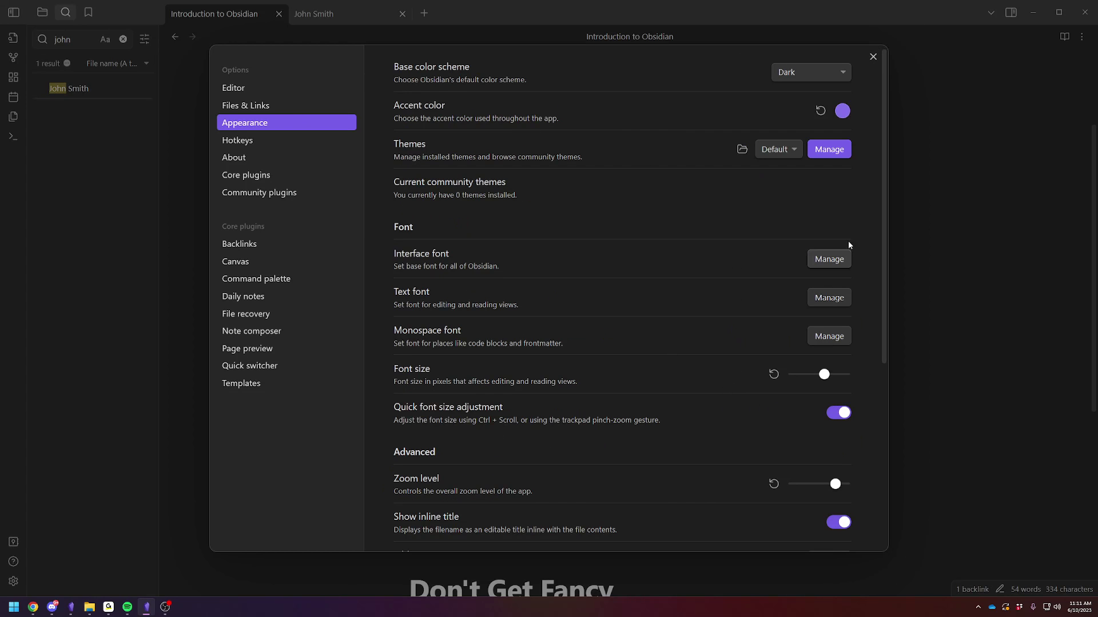
click(872, 57)
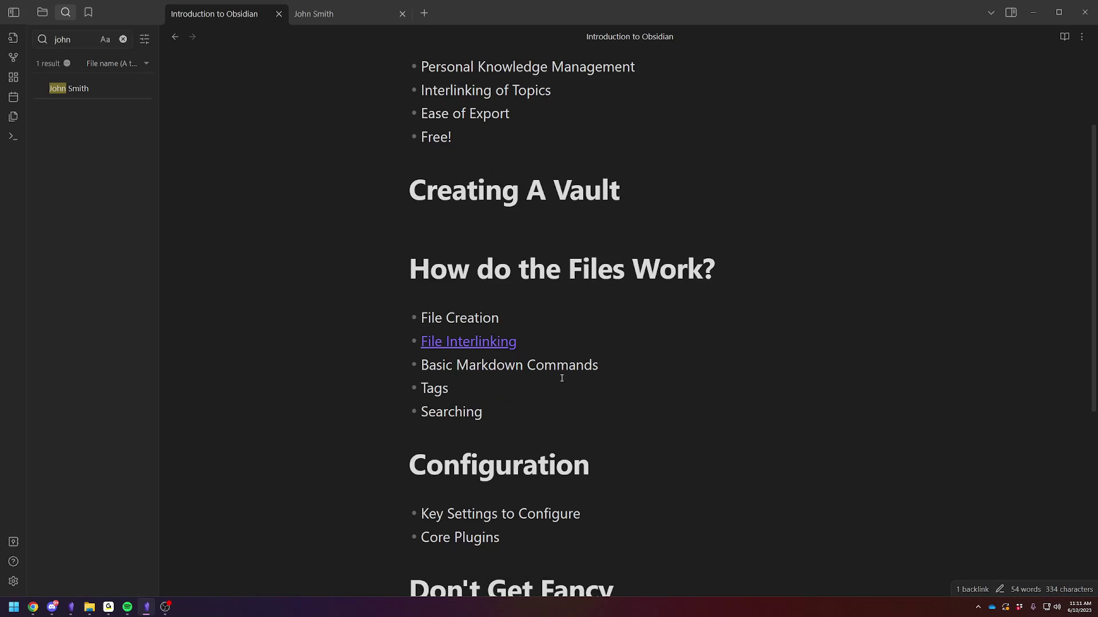
scroll(564, 375, down, 3)
scroll(564, 375, up, 2)
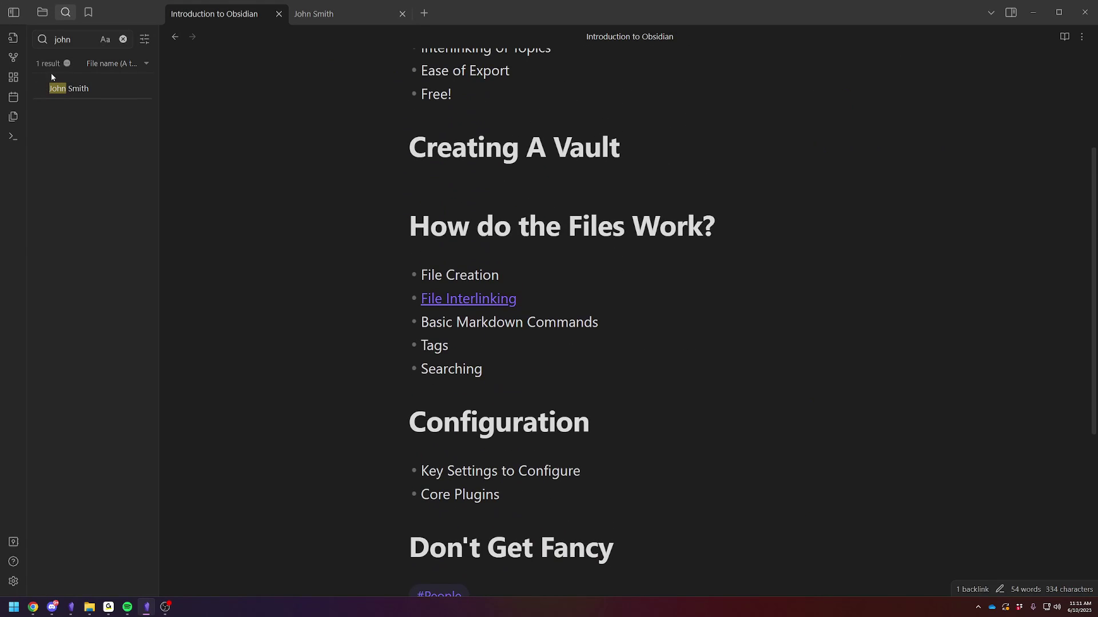
click(13, 582)
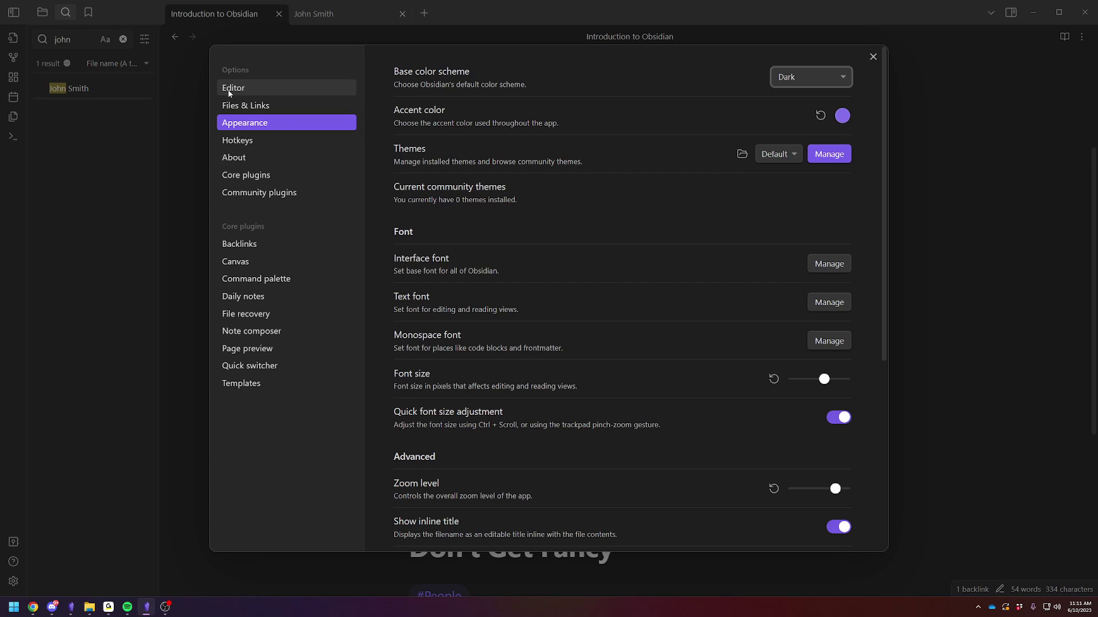
drag(884, 185, 942, 58)
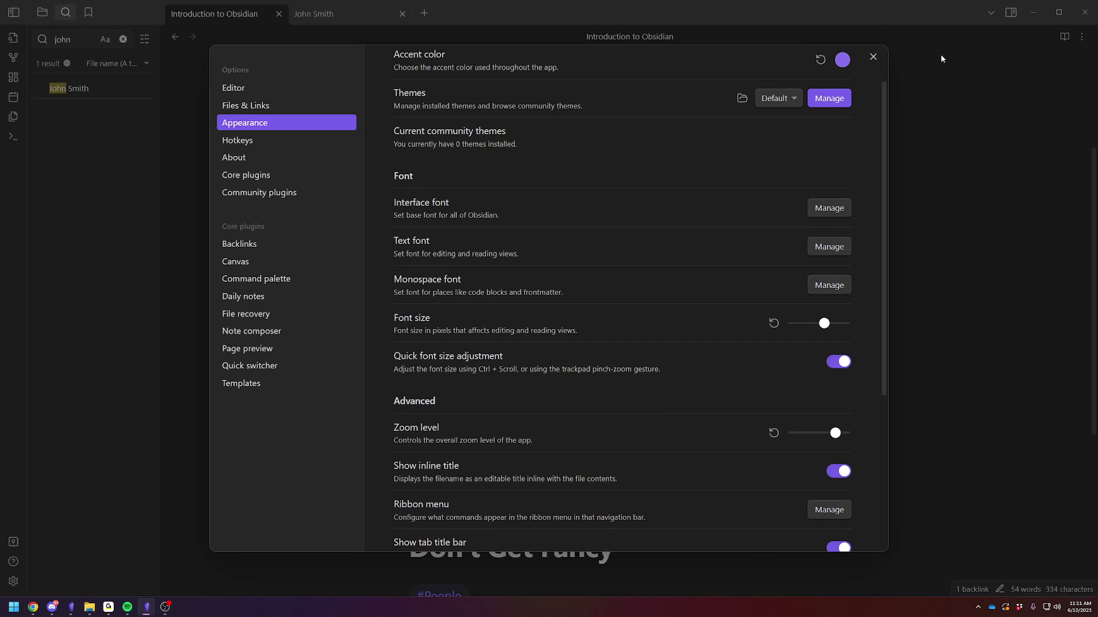
click(874, 57)
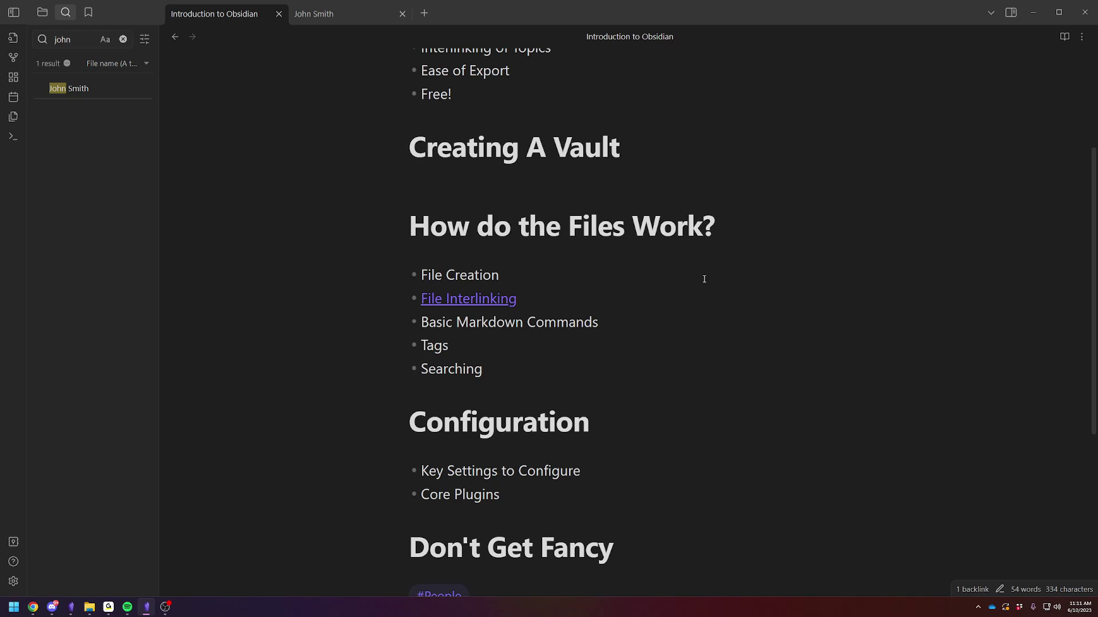
scroll(680, 387, down, 3)
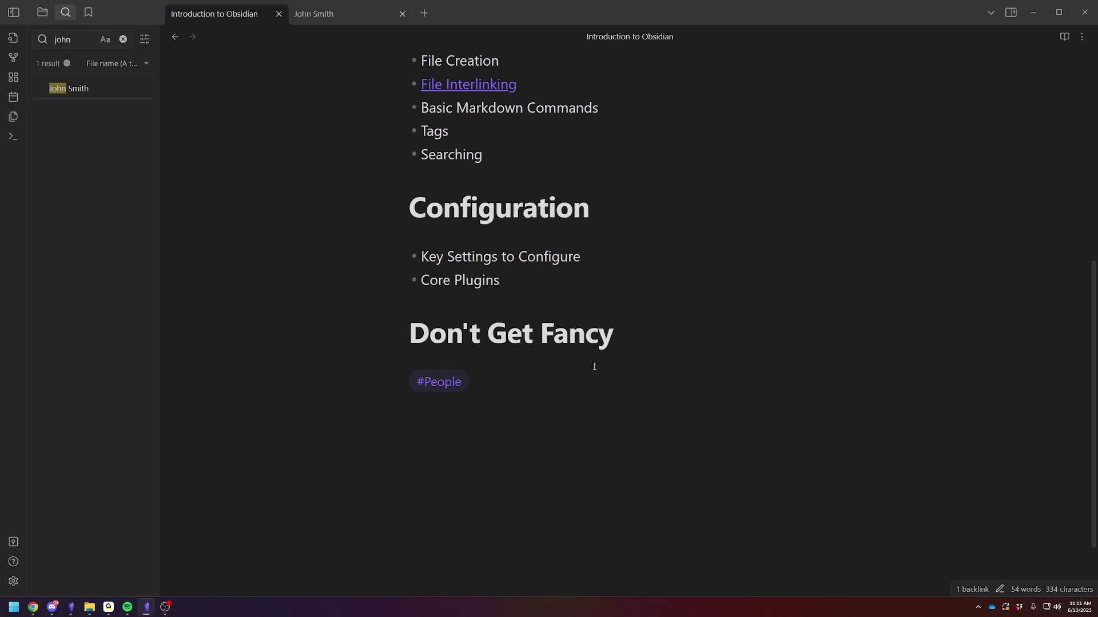
click(616, 338)
key(Down)
scroll(474, 256, up, 4)
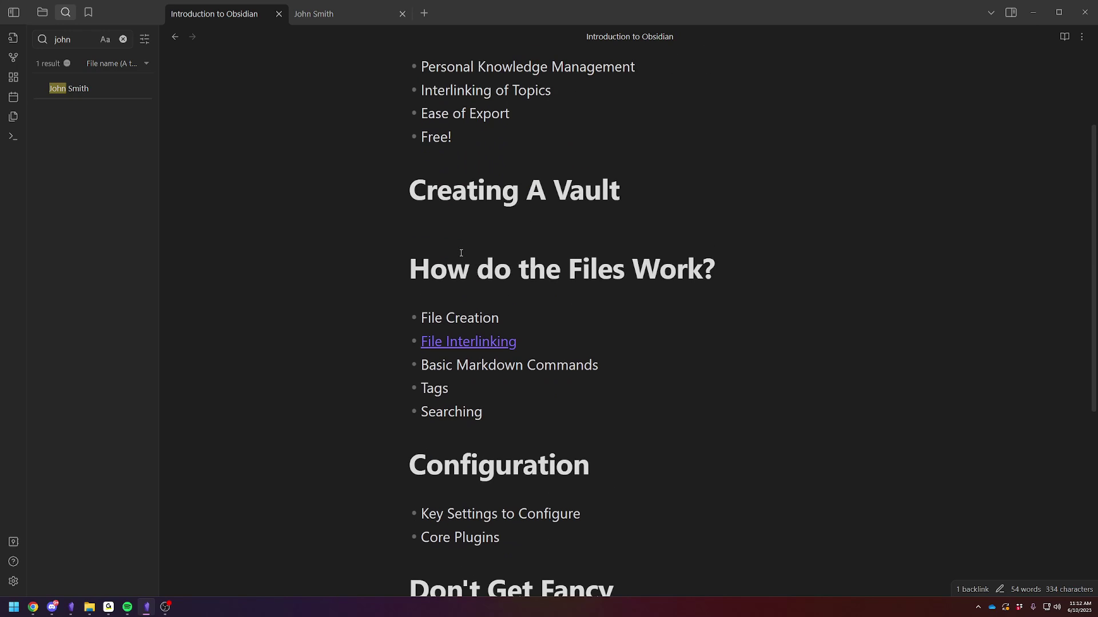
click(707, 332)
click(581, 309)
- Open the 2023-06-10 daily note and write 'I made a [[Youtube Video]] today.' in its body
click(16, 101)
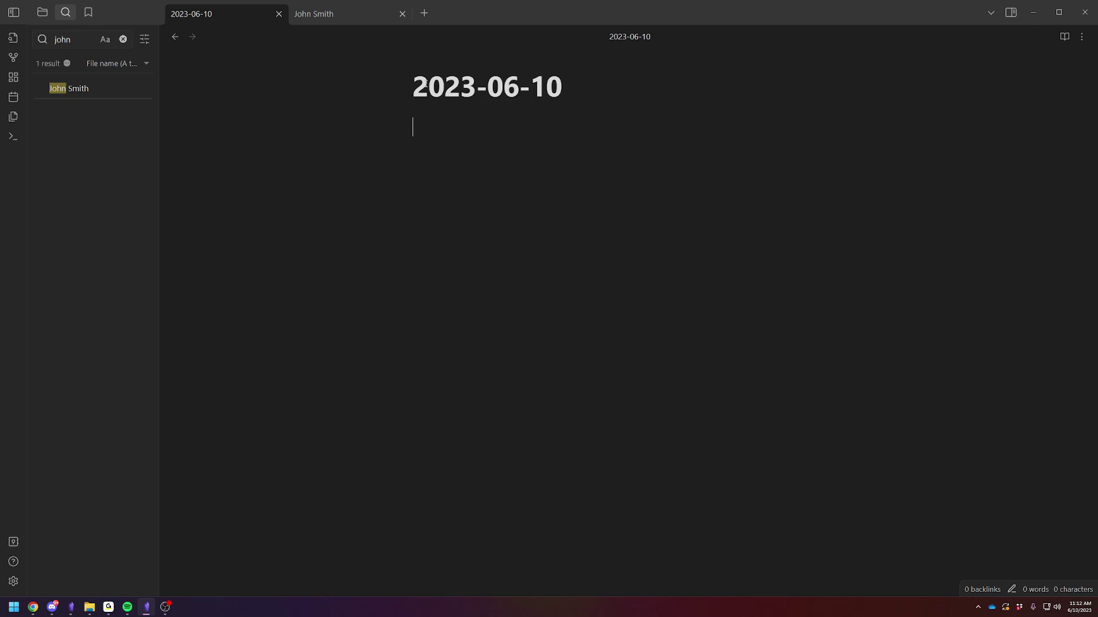
click(419, 83)
key(End)
key(Return)
text(I made a [[Youtub)
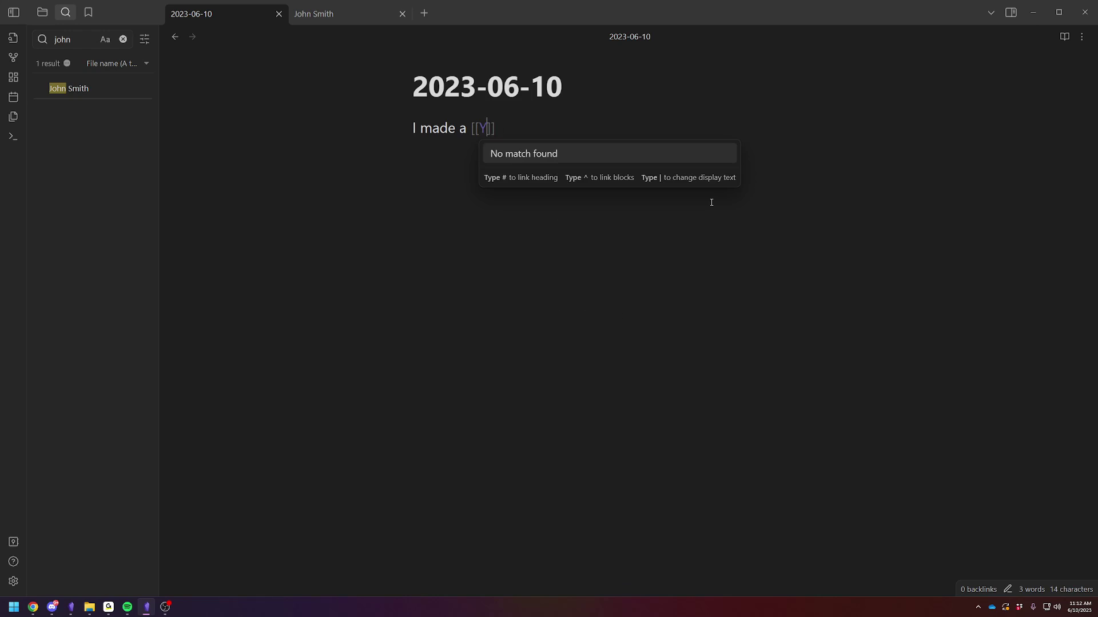
text(e Video]] today.)
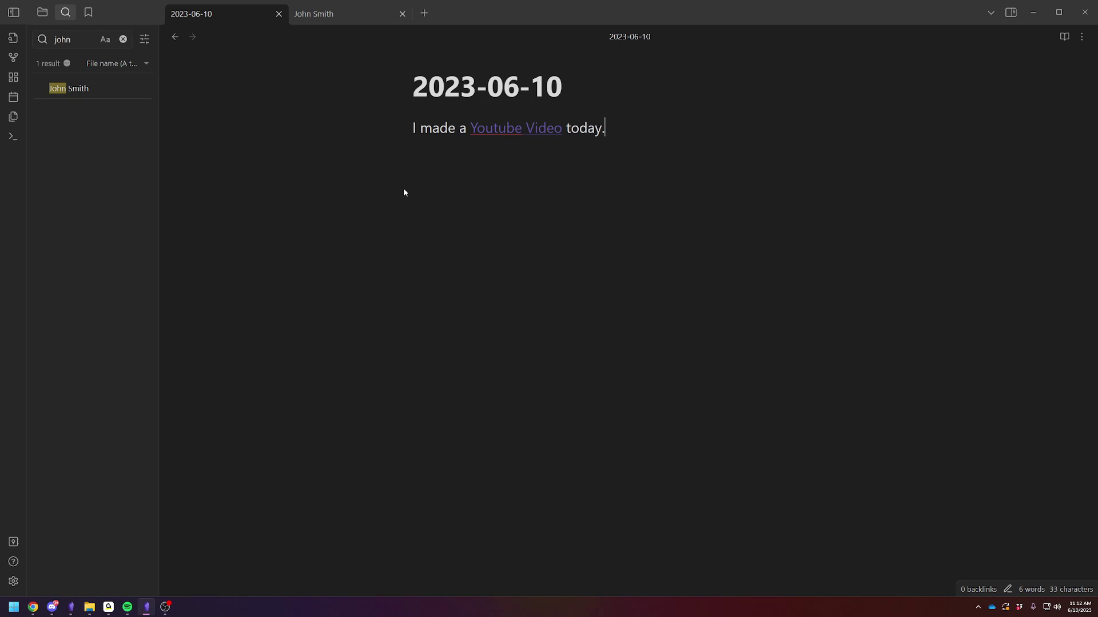
- Create a new Untitled note and show the vault's file list beside it
key(ctrl+n)
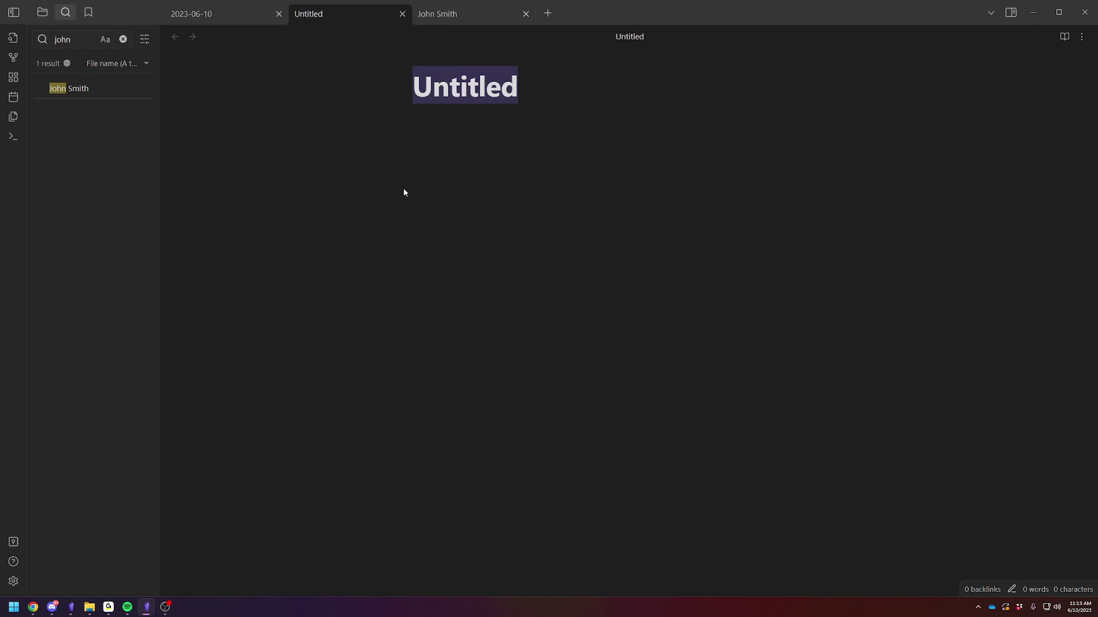
click(42, 12)
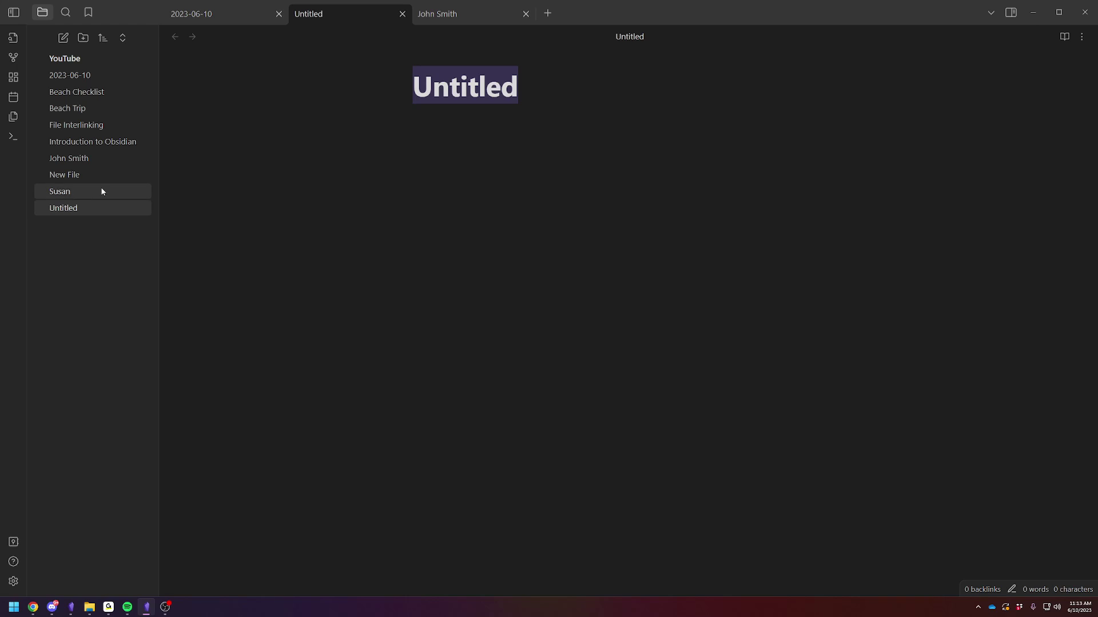
- Switch via Beach Checklist to Introduction to Obsidian and browse its Creating A Vault and How do the Files Work? sections
click(81, 91)
click(107, 144)
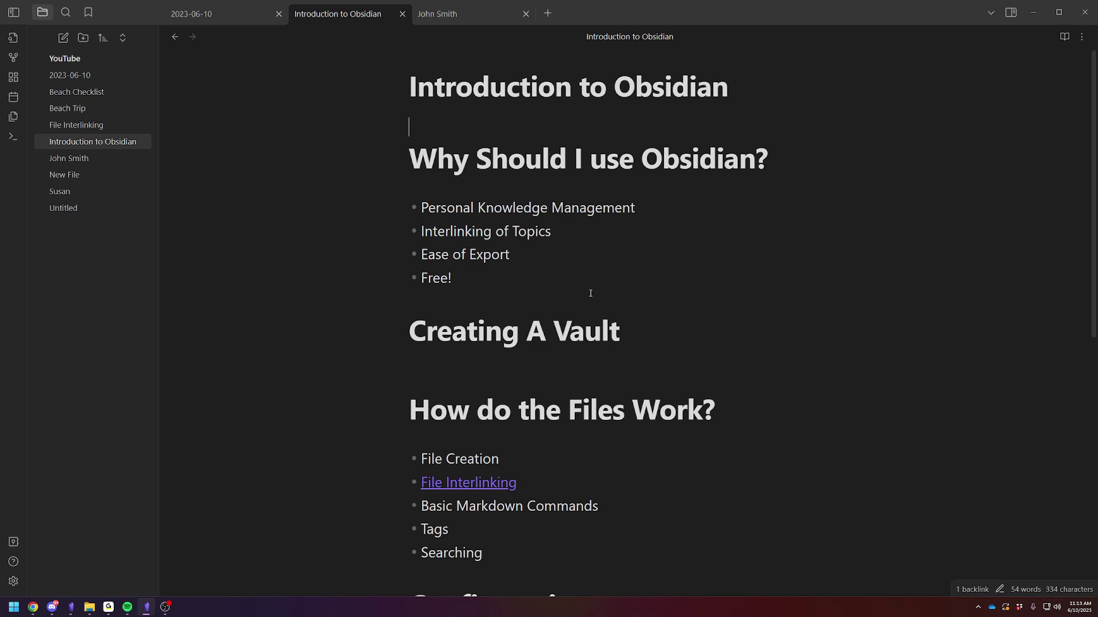
click(682, 323)
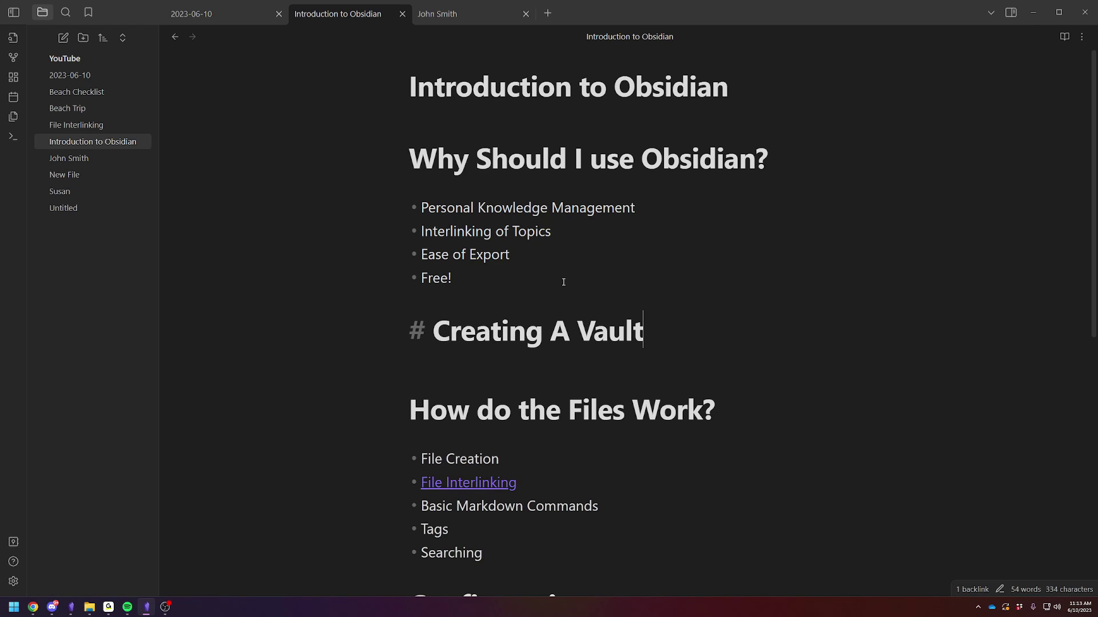
click(520, 267)
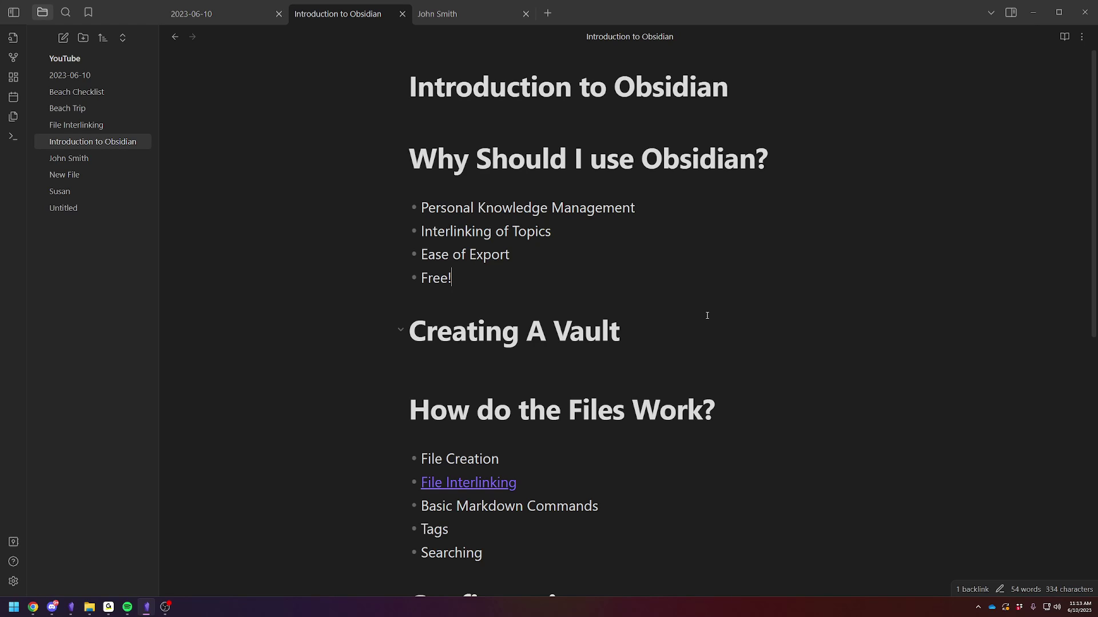
click(823, 398)
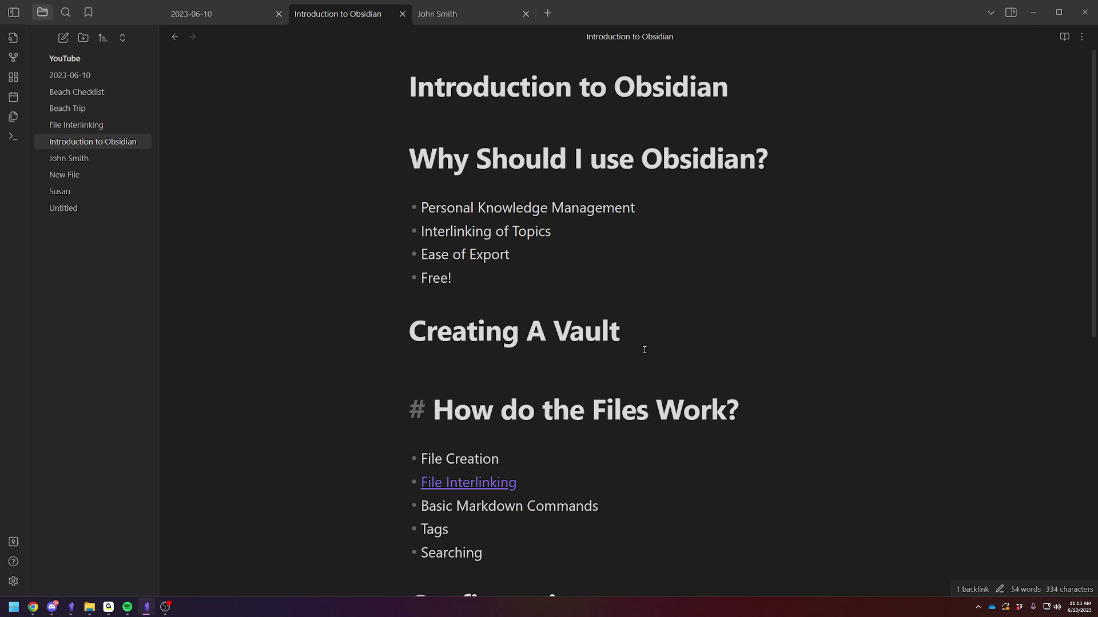
click(612, 375)
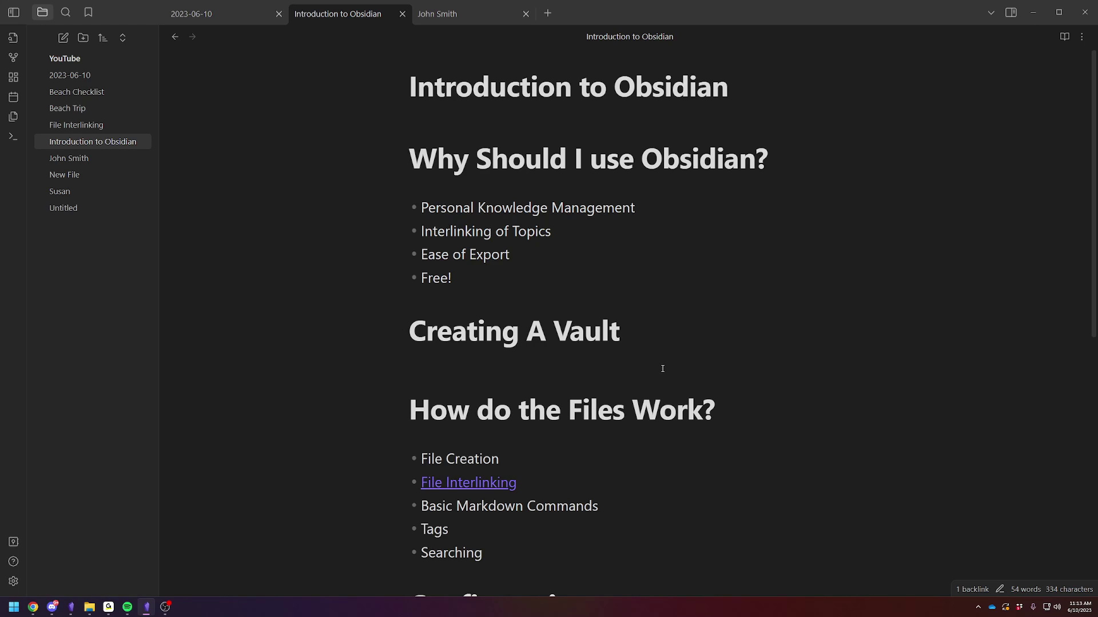
scroll(501, 353, down, 3)
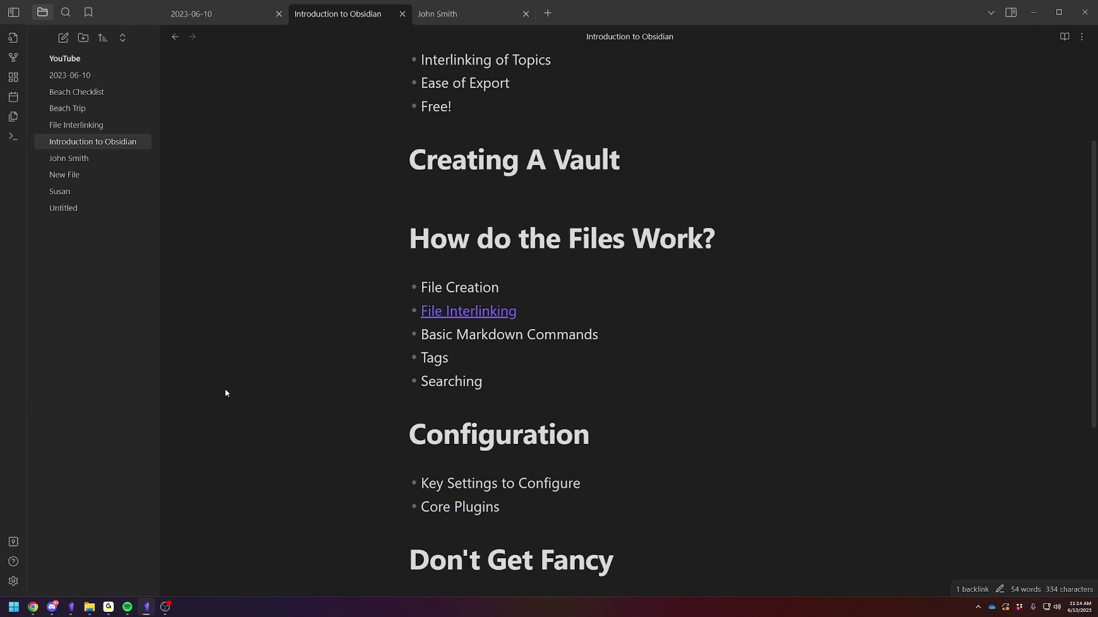
scroll(664, 315, up, 3)
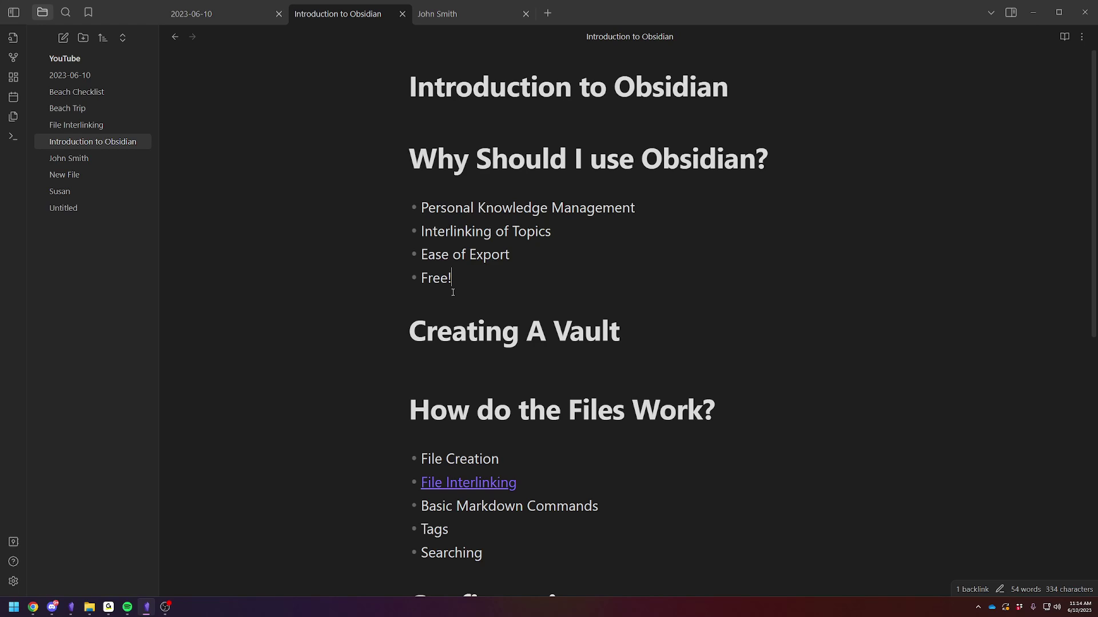
click(13, 58)
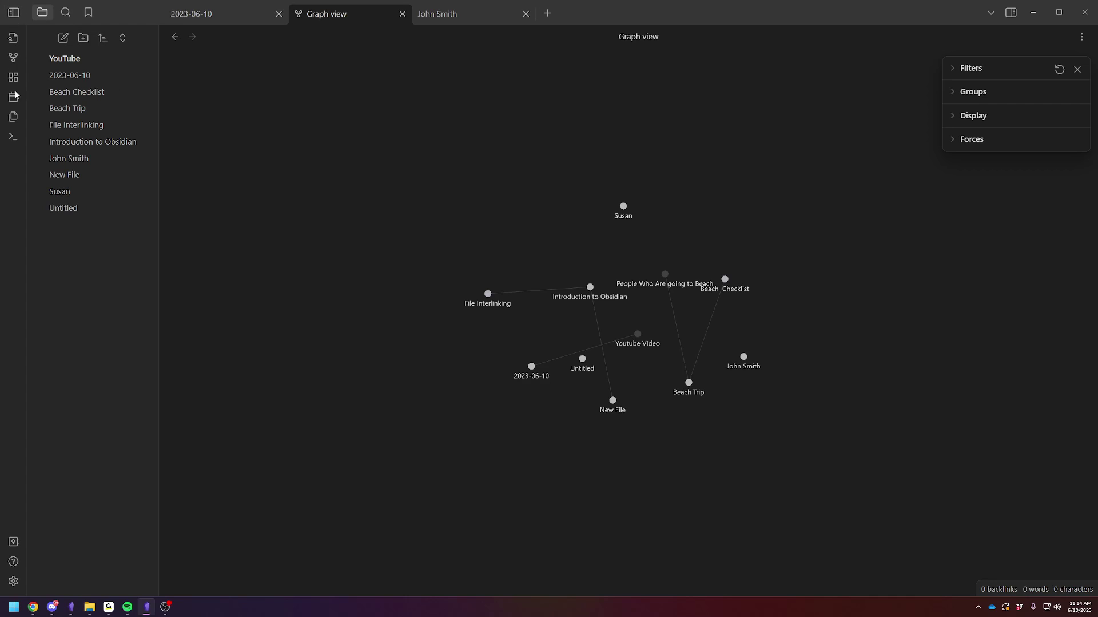
click(248, 14)
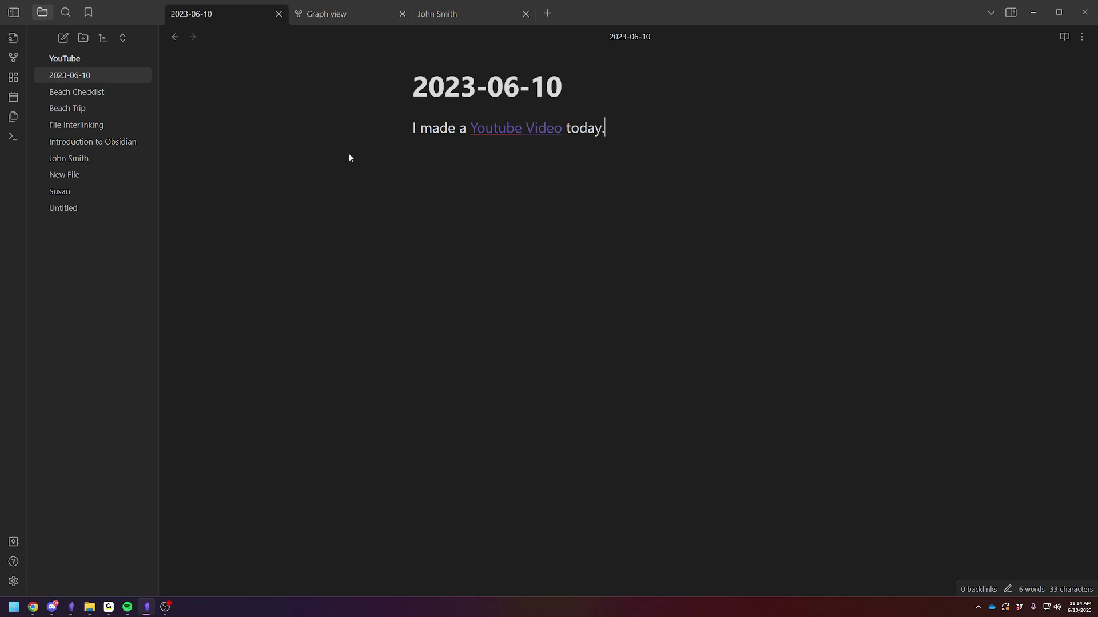
click(340, 12)
key(ctrl+alt+Left)
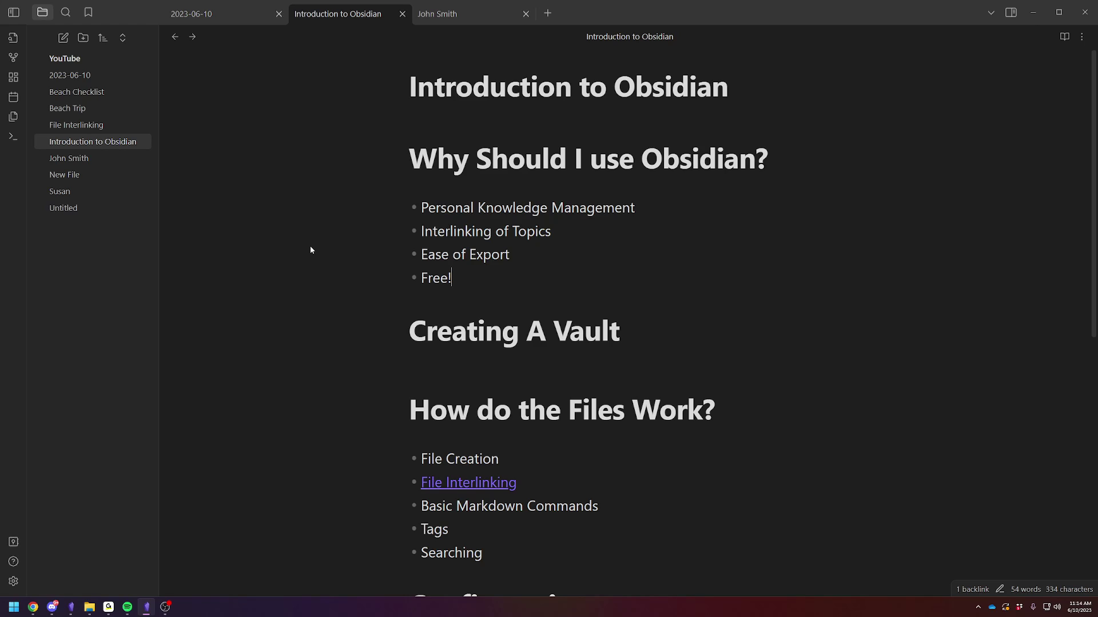
scroll(356, 301, down, 3)
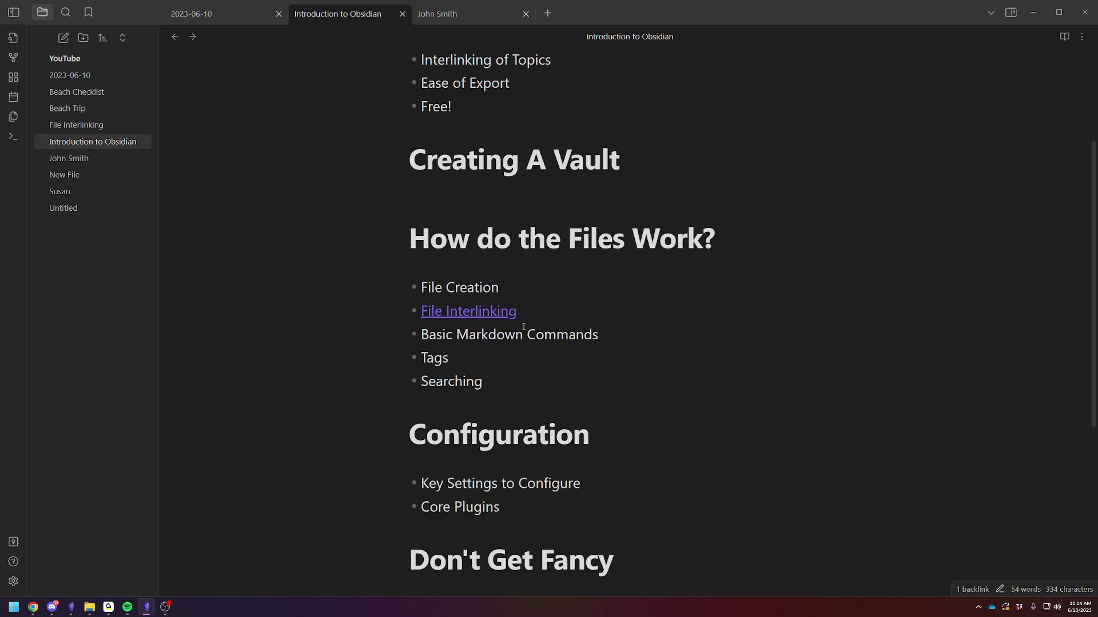
scroll(517, 320, up, 3)
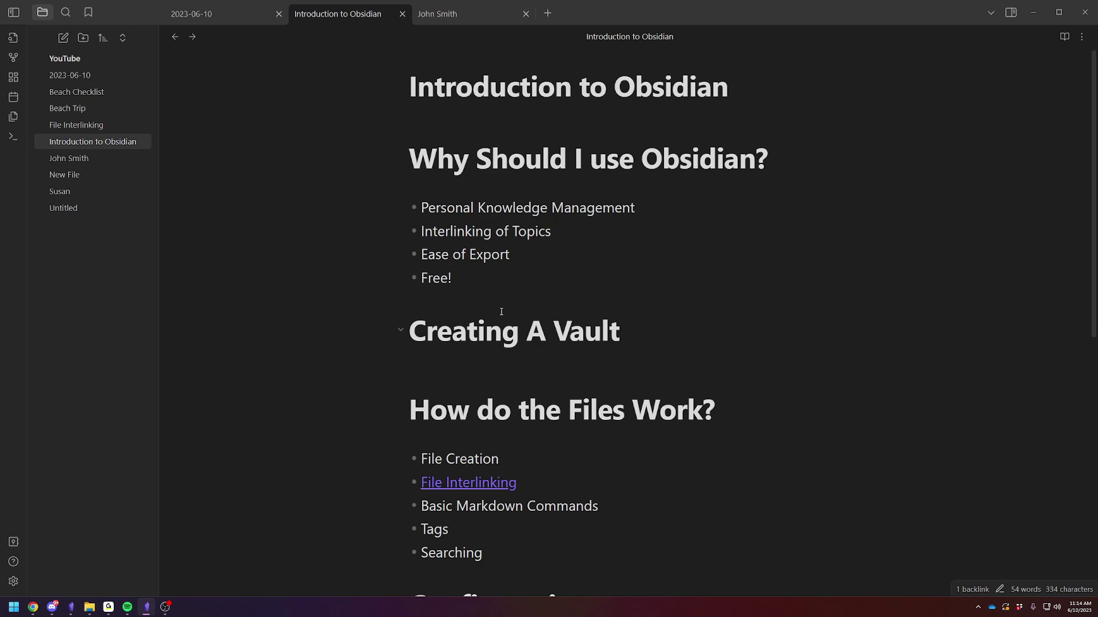